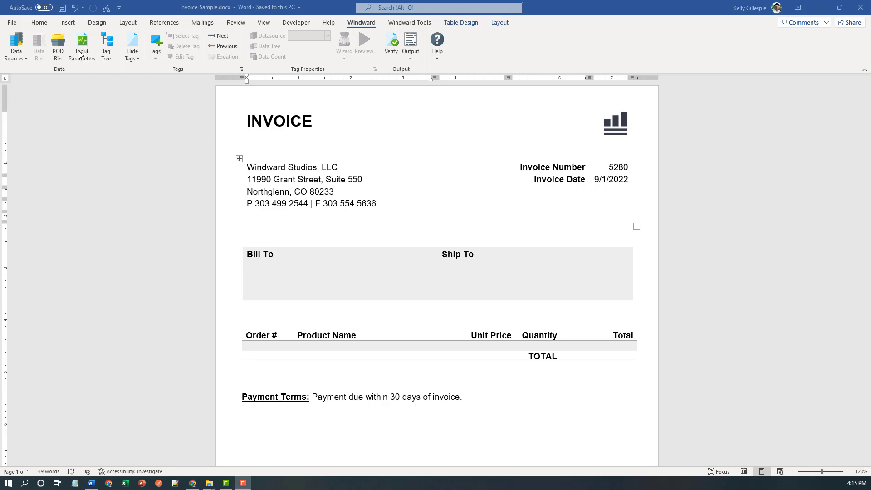
Step: Connect the recent MSSQL Northwind data source and close the Data Bin window
click(12, 60)
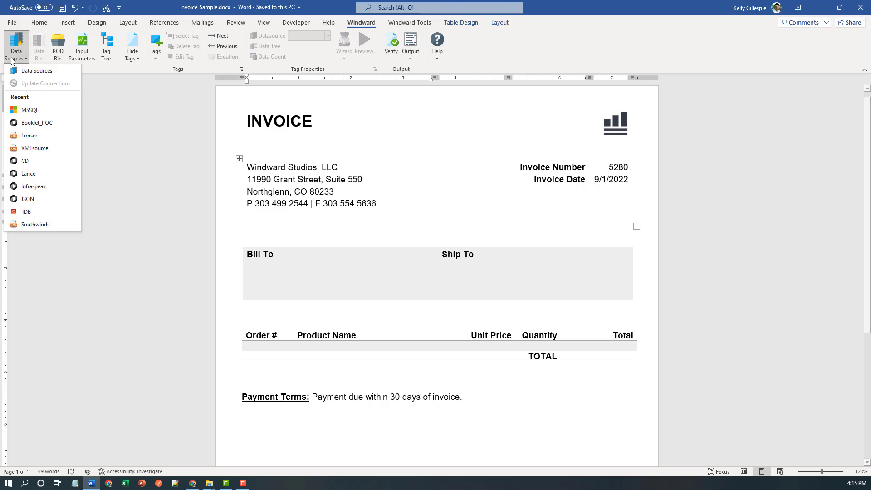
click(26, 113)
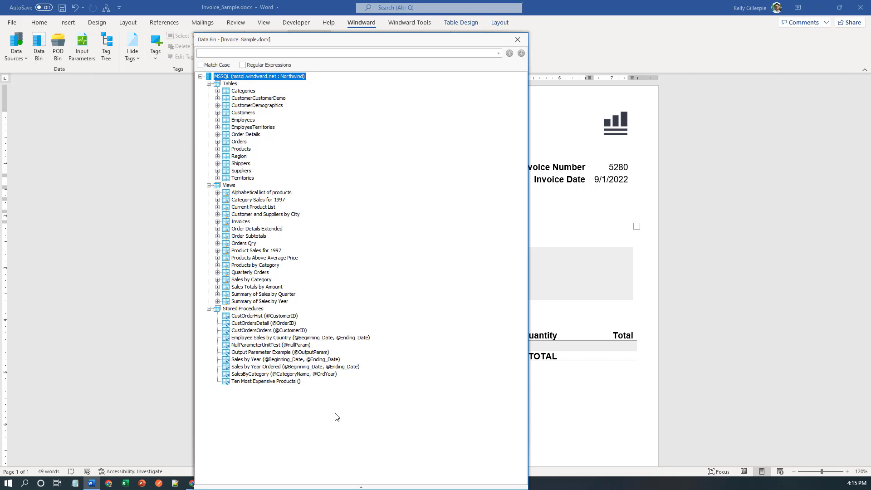
click(515, 40)
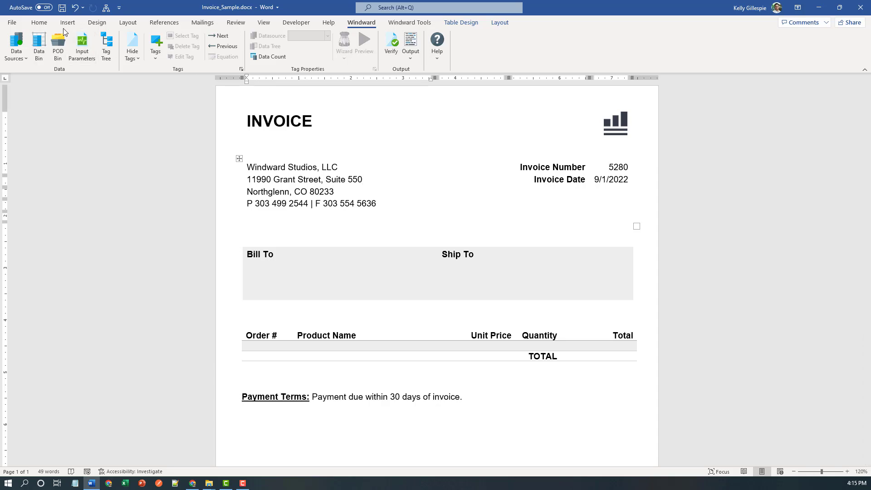
Step: Turn on Show/Hide ¶ formatting marks and table gridlines for the invoice template
click(41, 24)
click(312, 39)
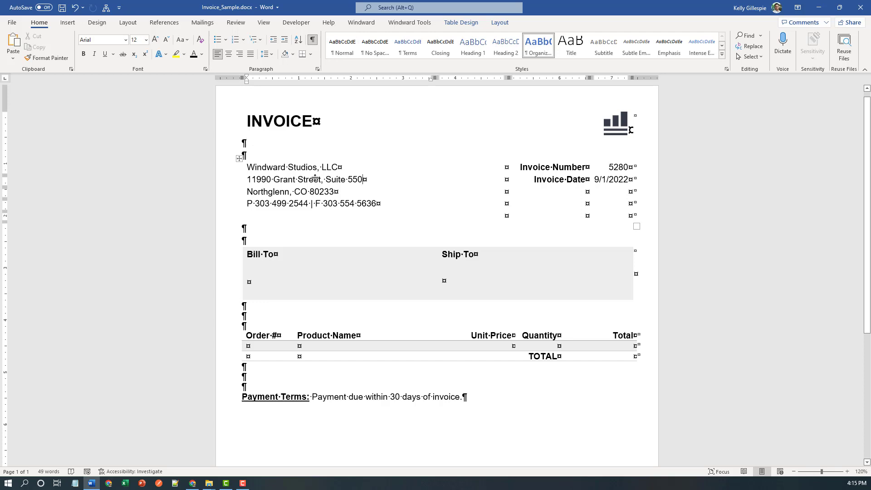
click(501, 25)
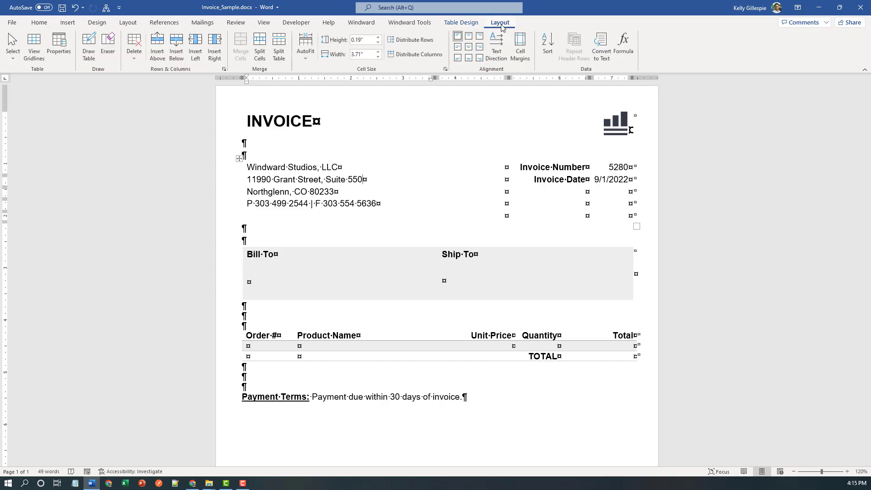
click(35, 49)
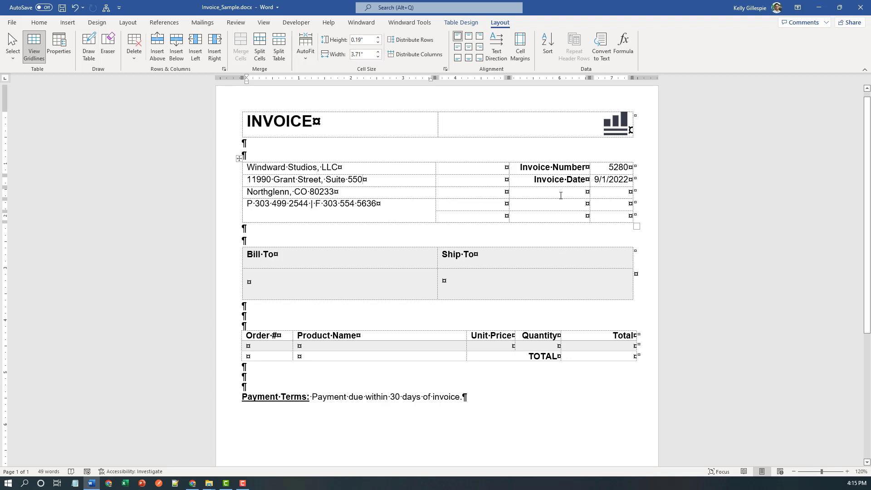
click(361, 22)
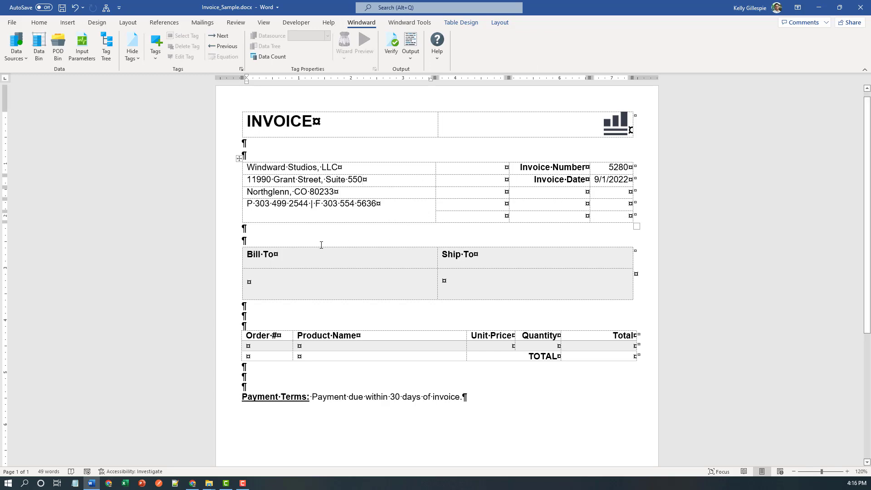
Step: Above Bill To, add a required text input parameter MyCustomer with a default customer ID
click(266, 240)
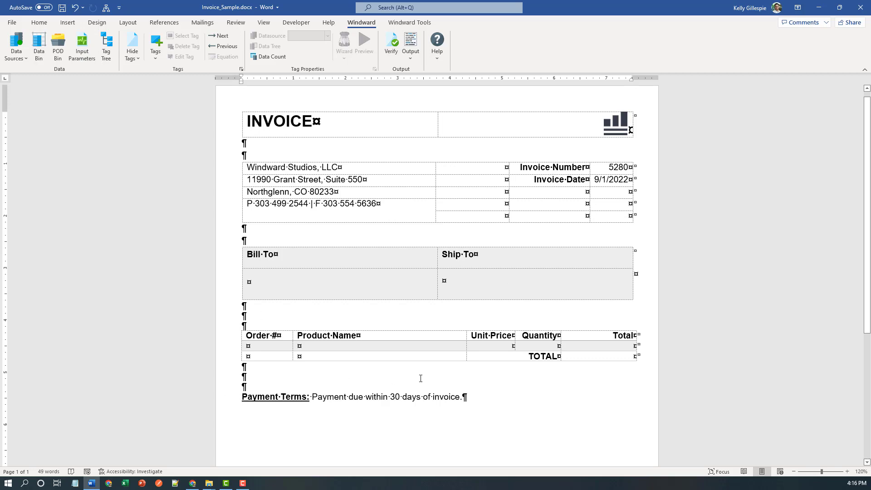
click(79, 58)
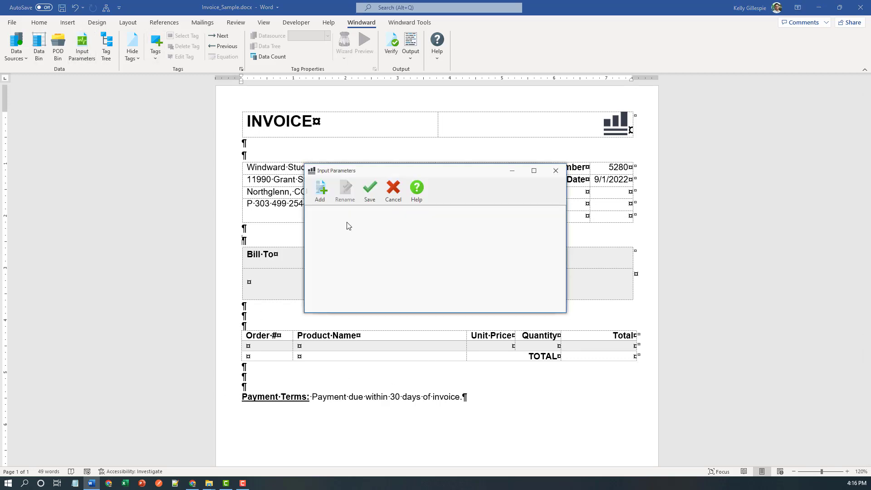
click(320, 189)
text(MyCustomer)
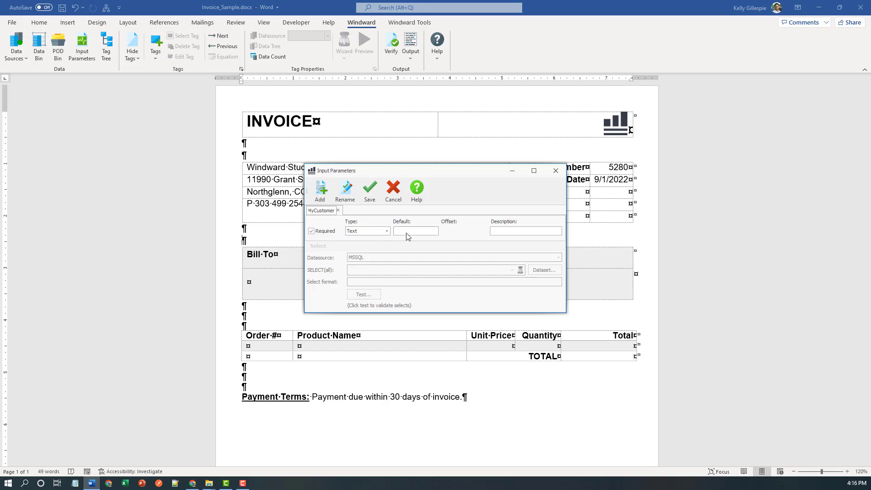
click(406, 232)
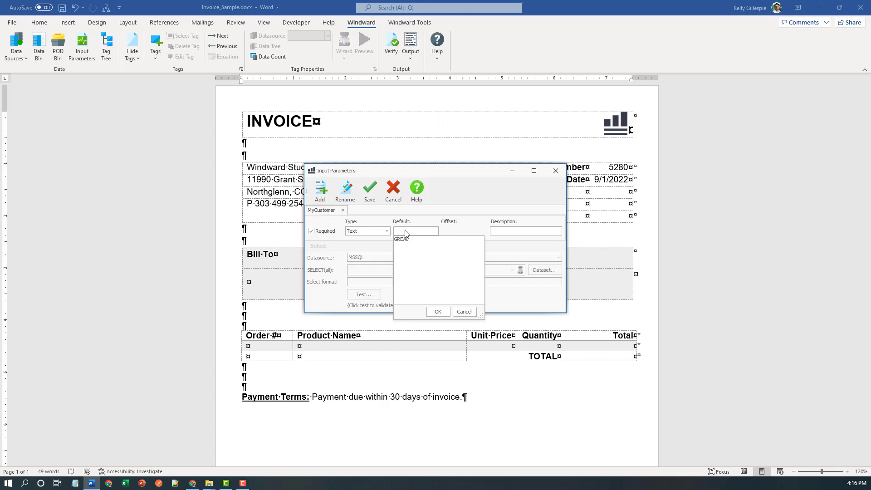
click(438, 311)
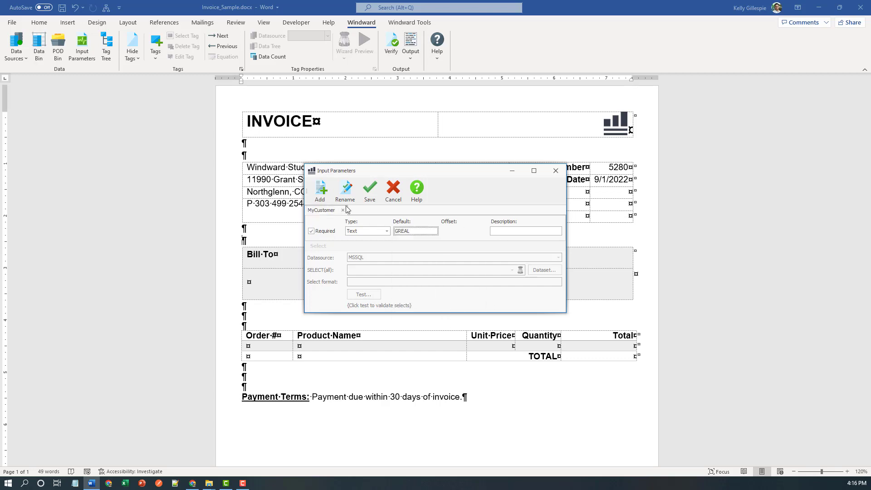
click(369, 191)
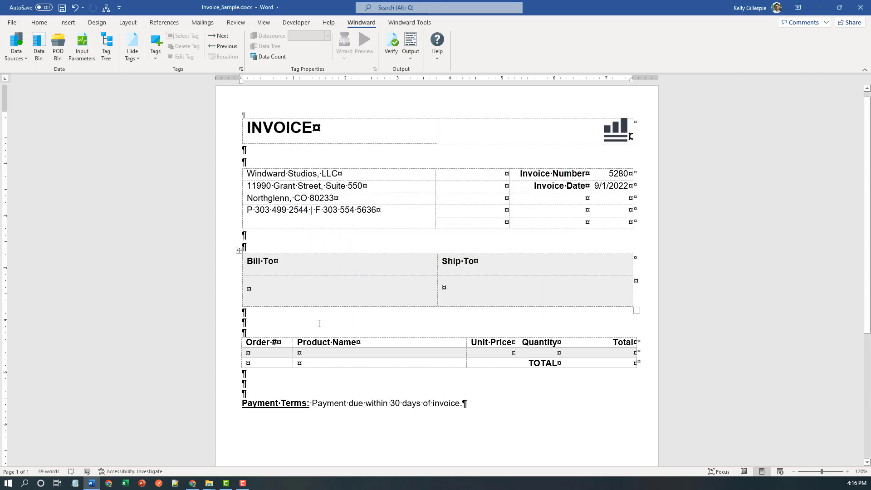
Step: Insert a query tag above Bill To with variable and nickname both set to Customer
click(155, 45)
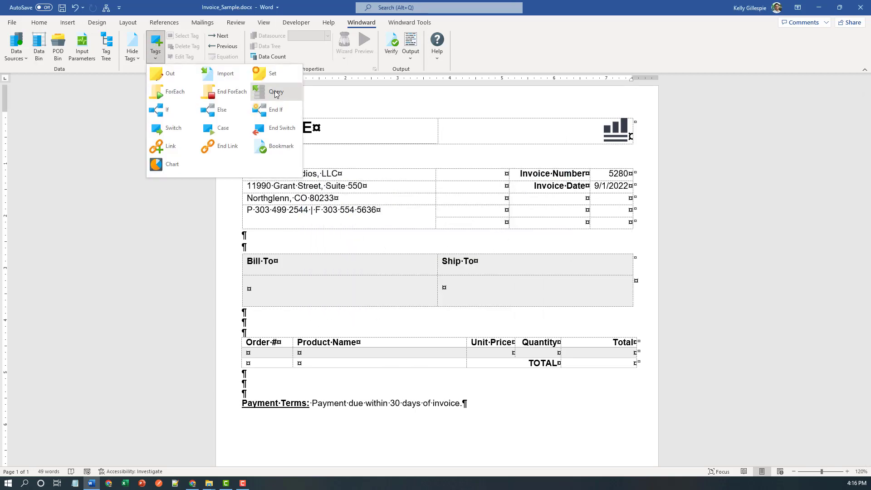
click(272, 89)
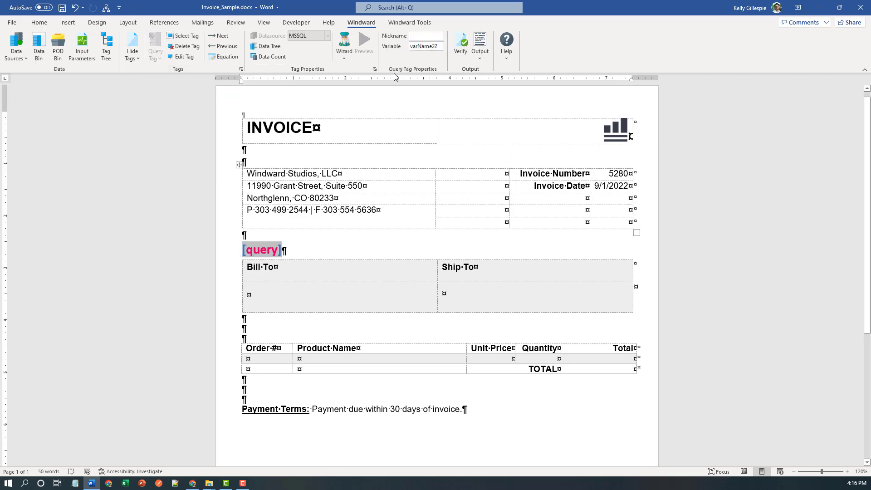
double_click(428, 47)
text(Customer)
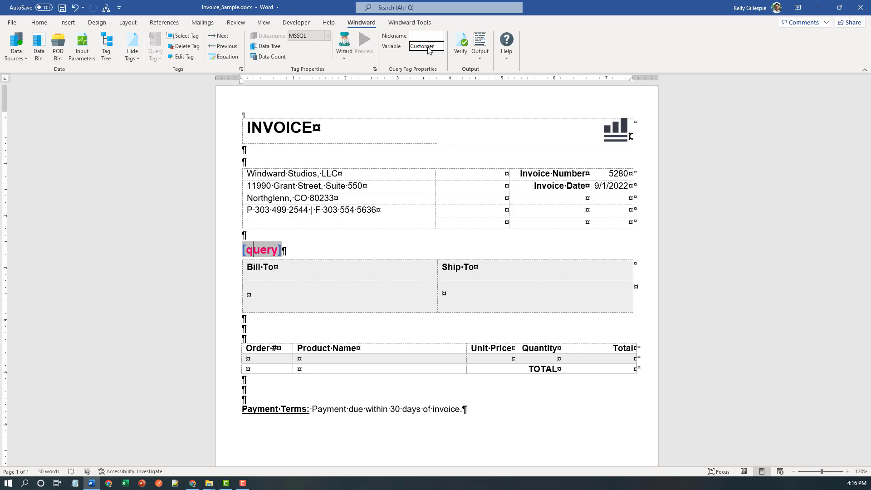
double_click(428, 47)
key(Return)
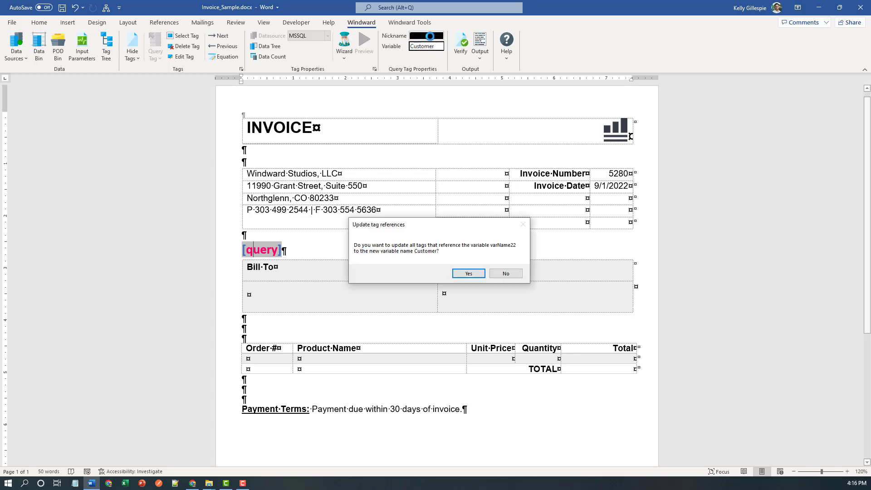
click(472, 271)
text(Customer)
key(Return)
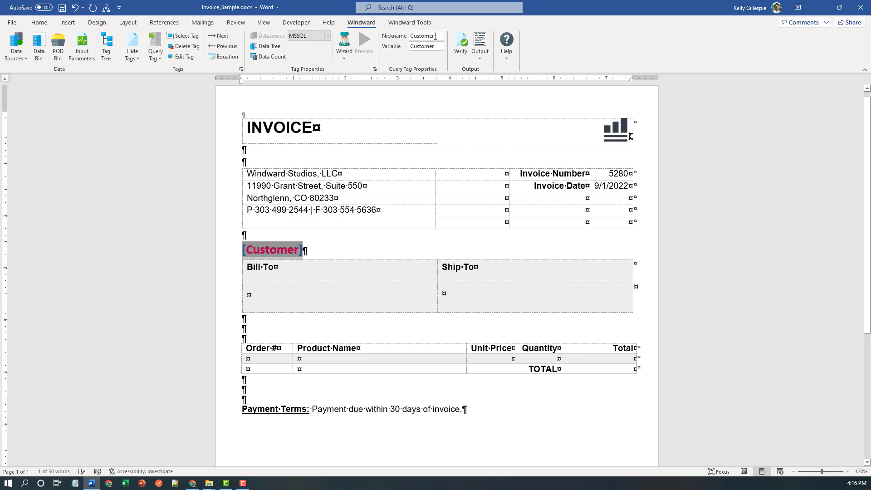
Step: Start the Customer query by selecting CompanyName from the Northwind Customers table
click(184, 57)
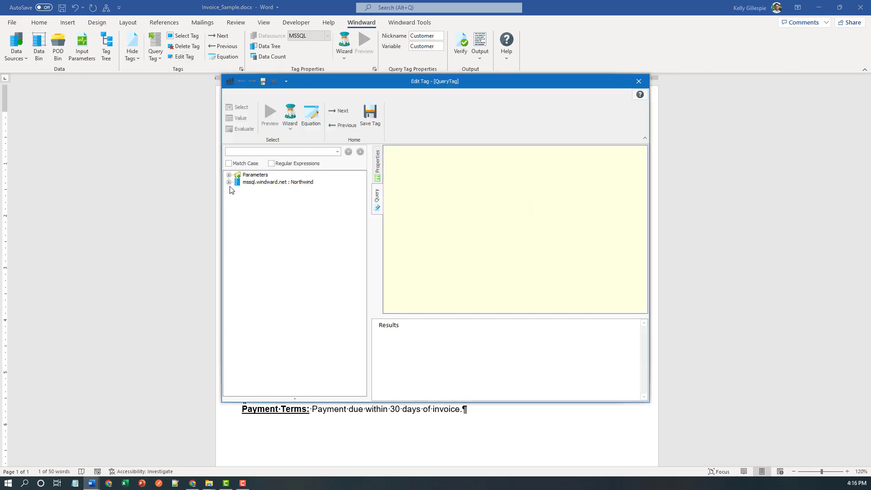
click(229, 182)
click(237, 189)
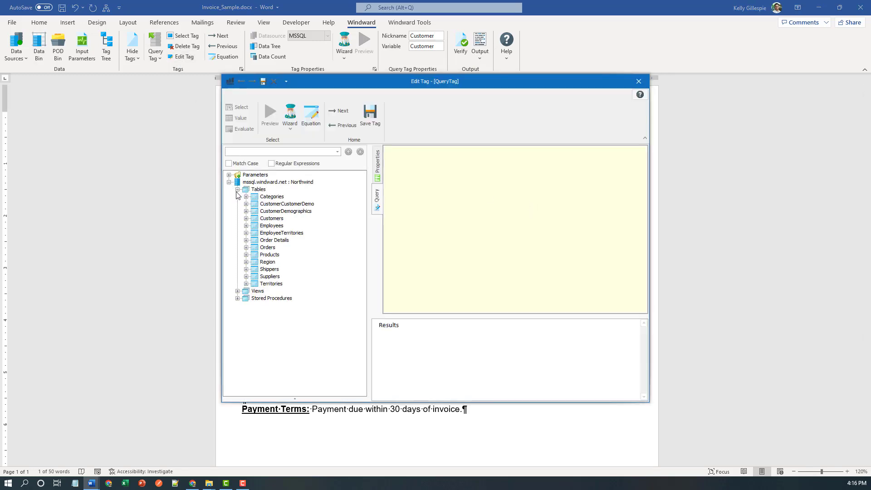
click(246, 218)
drag(285, 232, 562, 190)
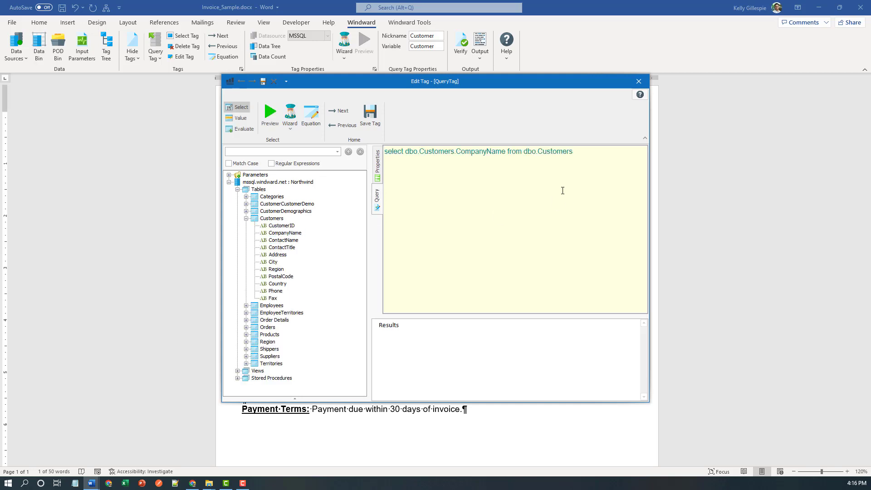
click(290, 127)
click(309, 138)
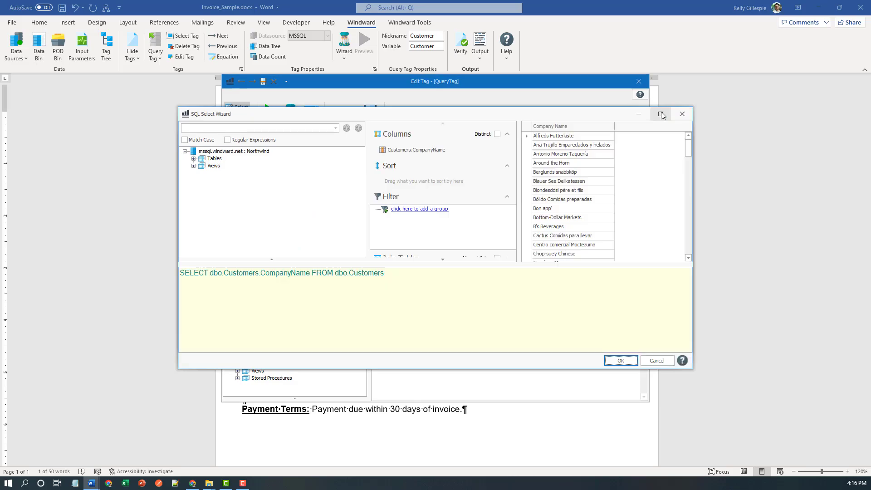
Step: In the SQL Select Wizard, add the Address, City, Region and PostalCode columns
click(658, 111)
drag(697, 77, 533, 79)
click(15, 48)
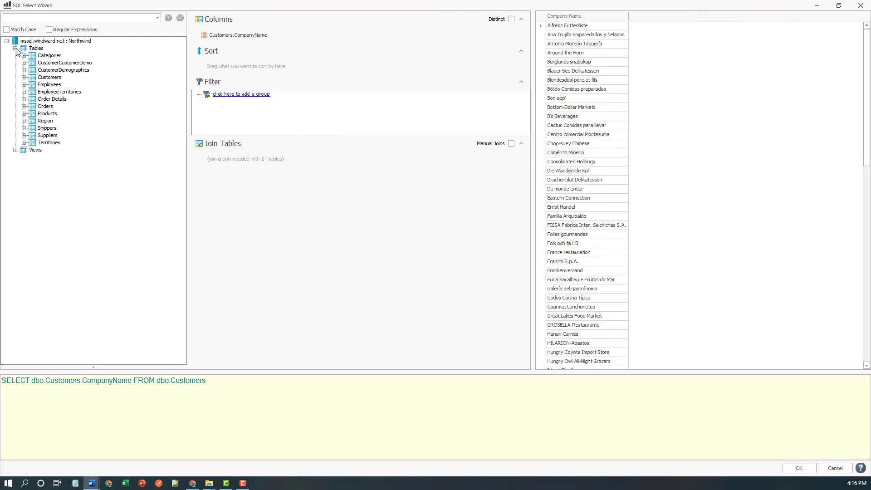
click(24, 77)
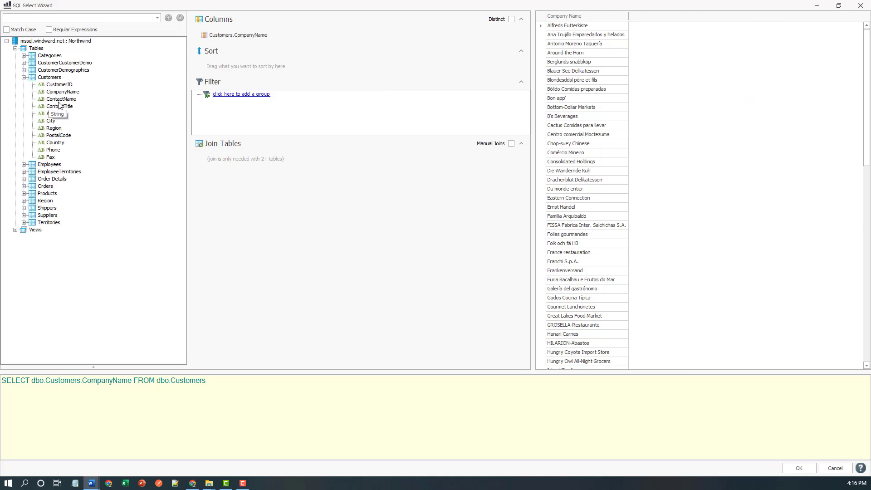
drag(61, 116, 240, 68)
drag(57, 137, 210, 77)
drag(533, 38, 488, 39)
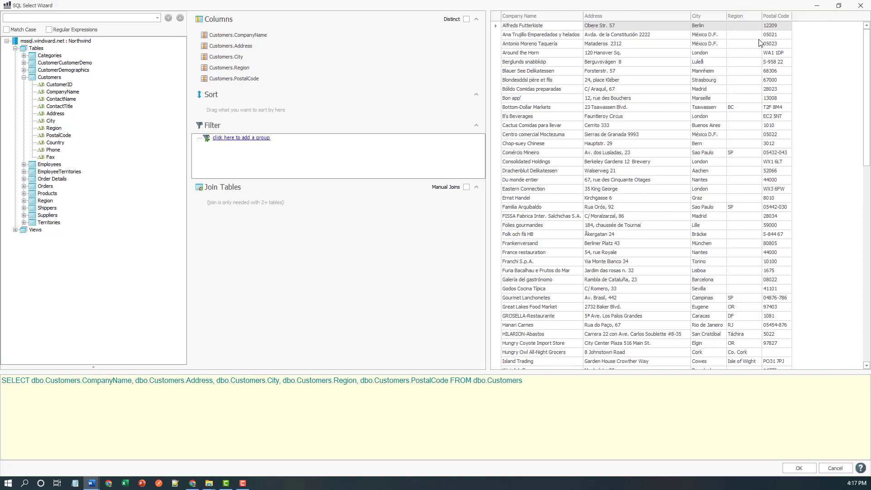
Step: Filter the query to rows where CustomerID equals ${MyCustomer}
click(232, 138)
click(232, 145)
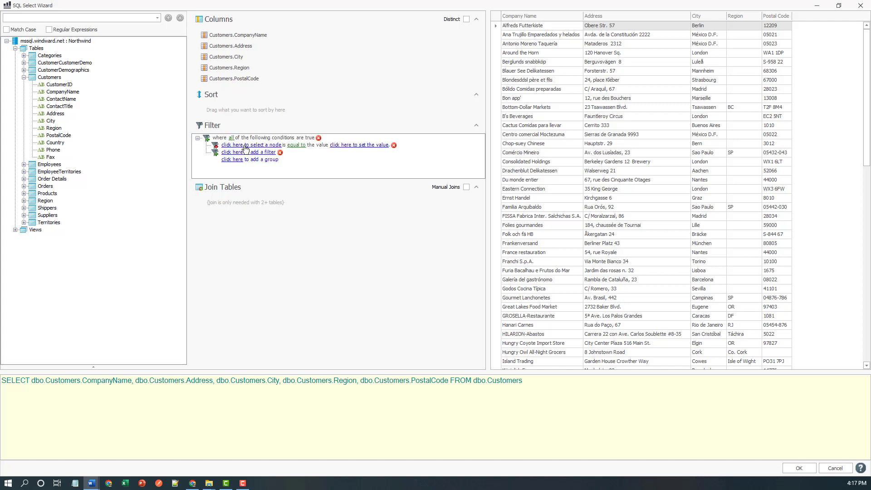
click(232, 144)
click(260, 195)
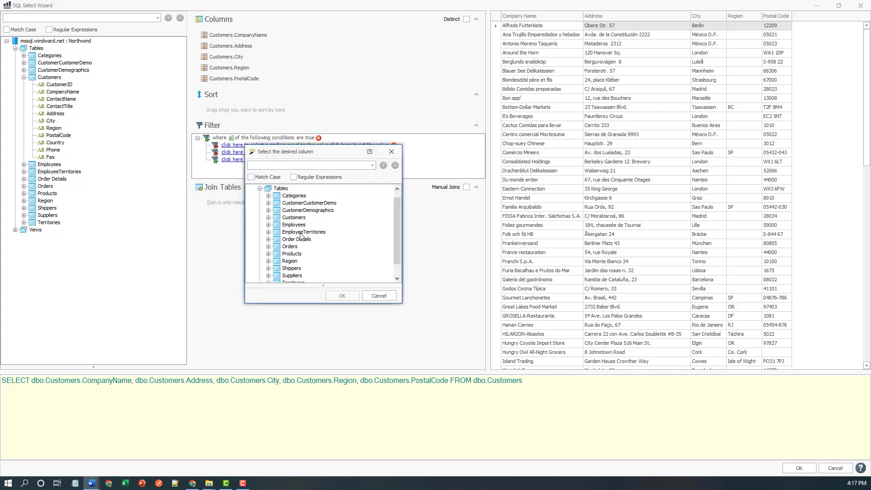
click(268, 217)
click(304, 202)
click(343, 296)
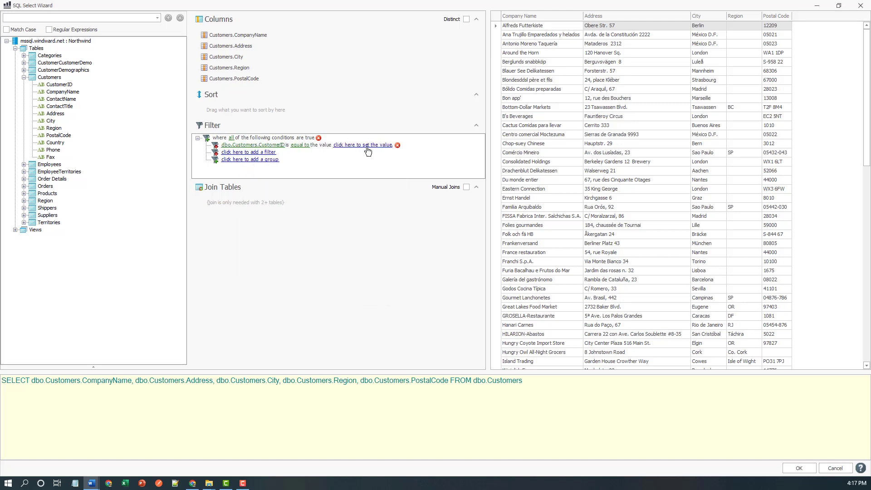
click(368, 145)
click(475, 145)
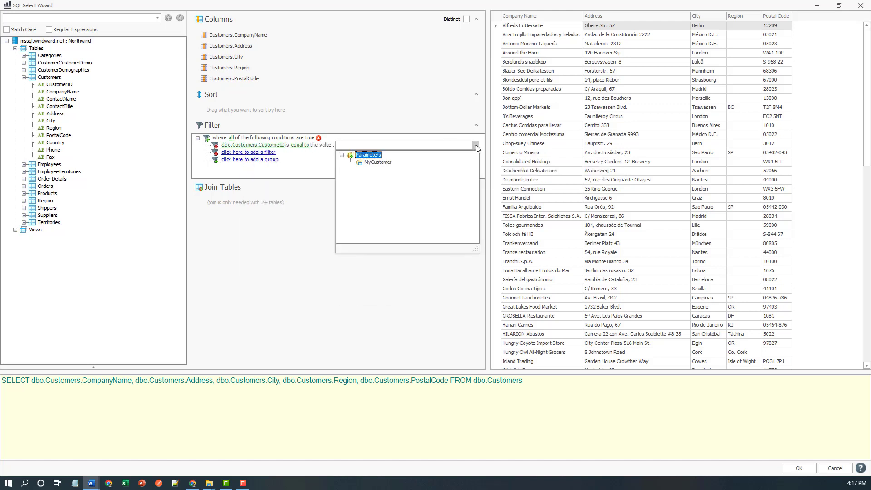
click(378, 162)
right_click(380, 166)
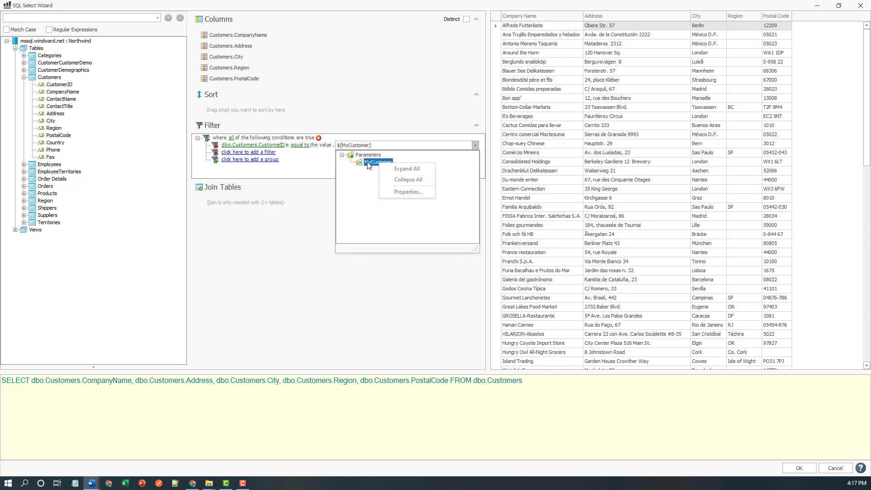
click(369, 163)
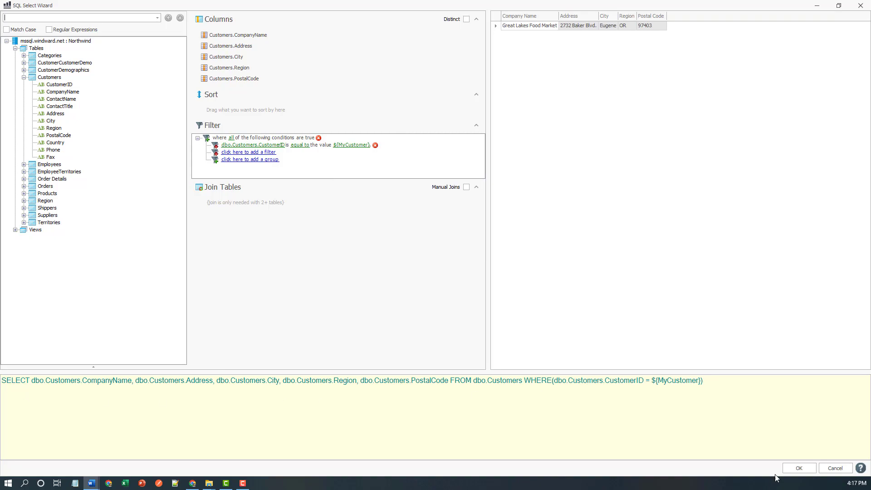
Step: Accept the query, preview its result row and save the Customer tag
click(794, 468)
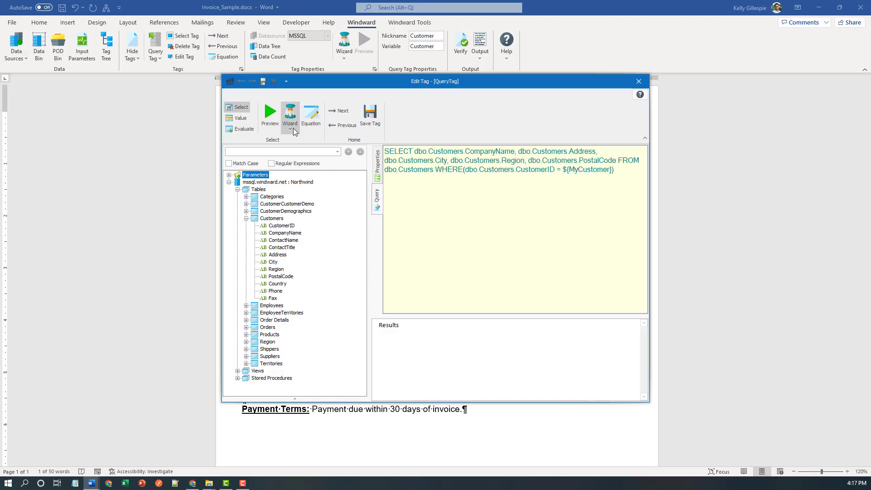
click(270, 117)
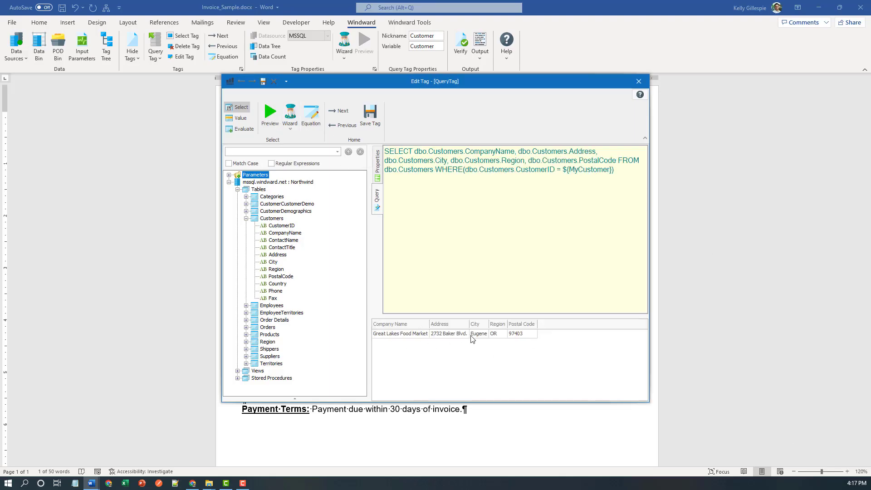
click(379, 109)
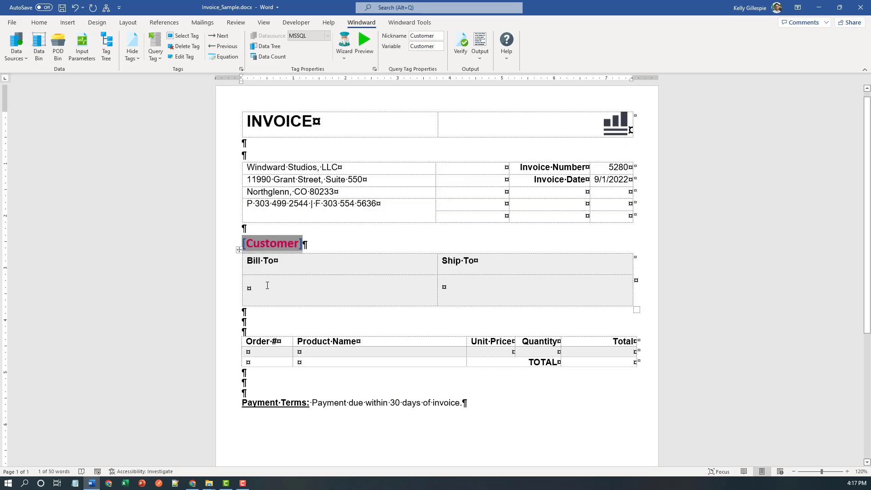
Step: Insert five out tags in the Bill To cell across three lines, with a comma between two
click(267, 285)
click(157, 53)
click(162, 73)
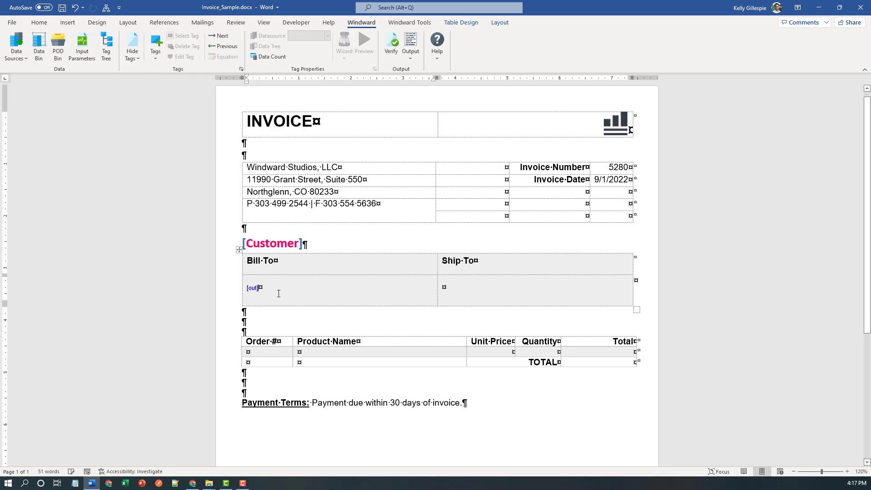
key(Return)
click(156, 50)
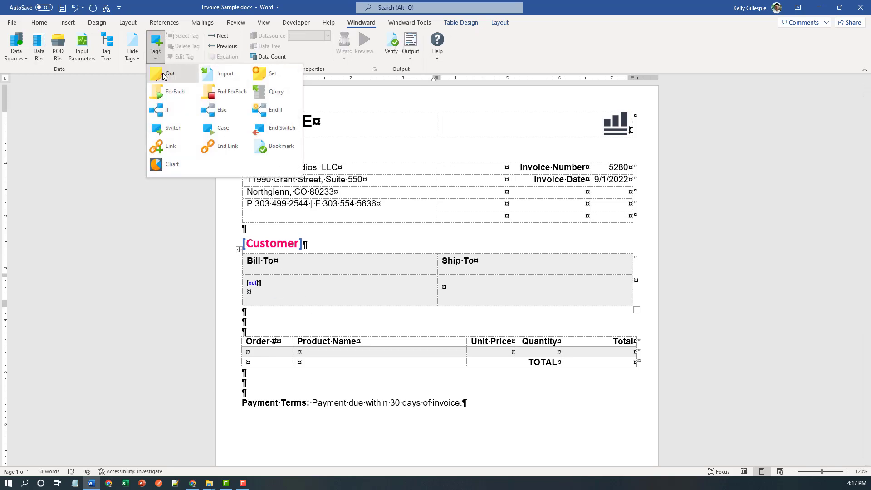
click(164, 75)
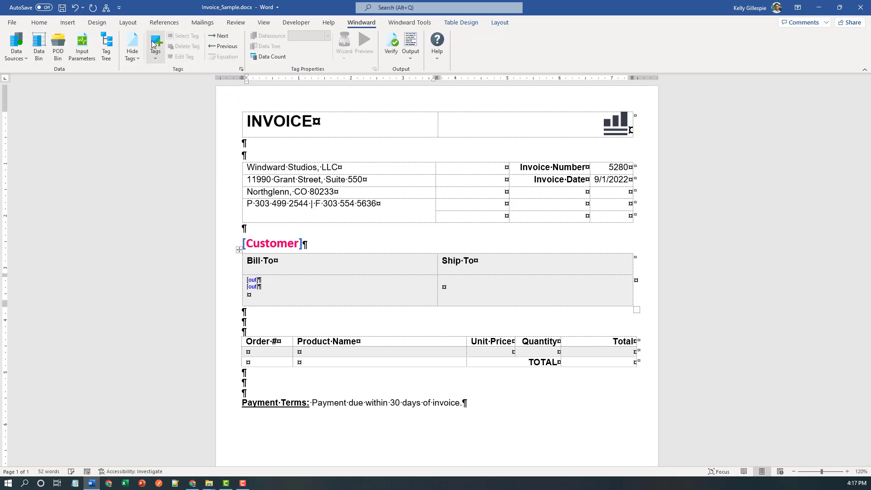
click(155, 49)
click(162, 74)
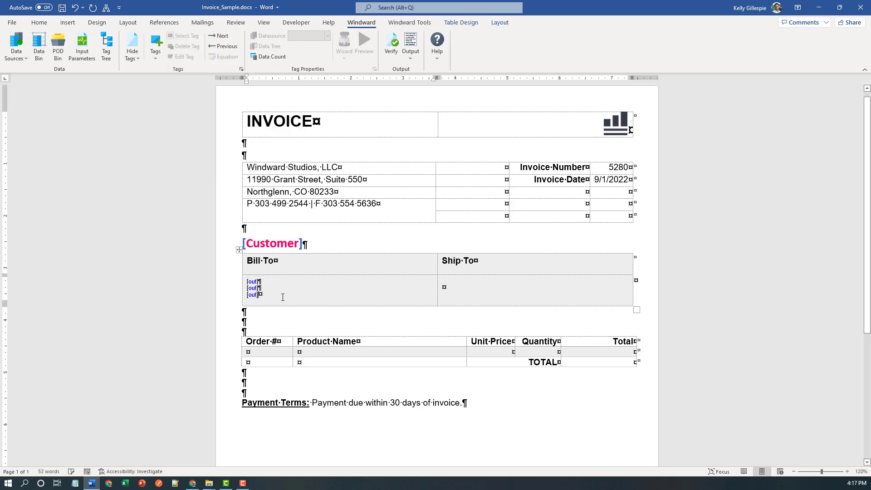
text(,)
click(155, 50)
click(165, 74)
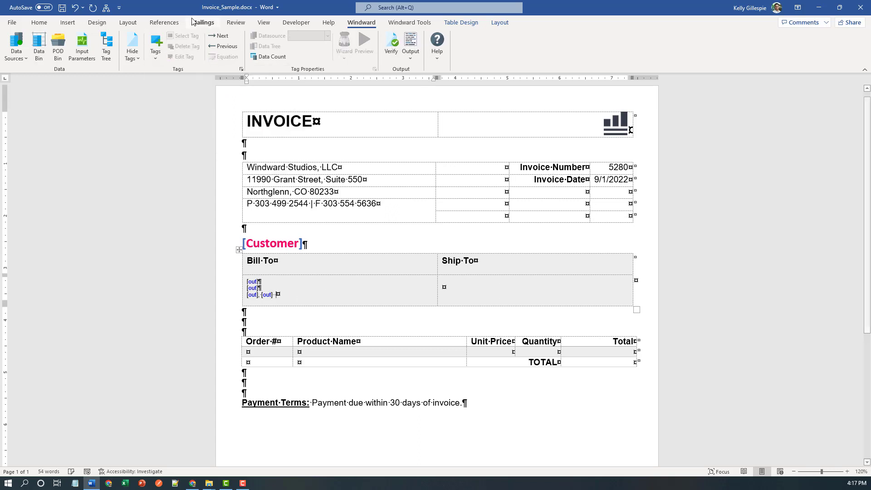
click(155, 50)
click(162, 74)
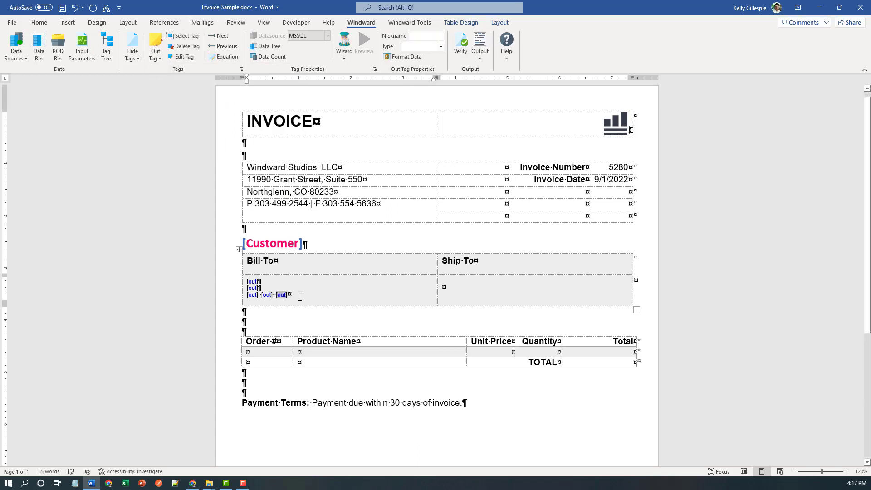
Step: Set the Bill To out tags to 12 pt font size
drag(242, 285, 242, 281)
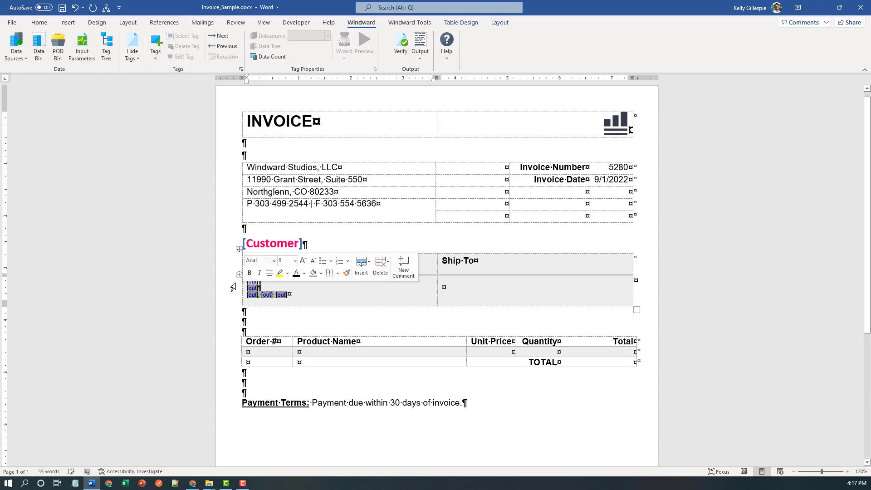
click(307, 295)
drag(307, 294, 247, 281)
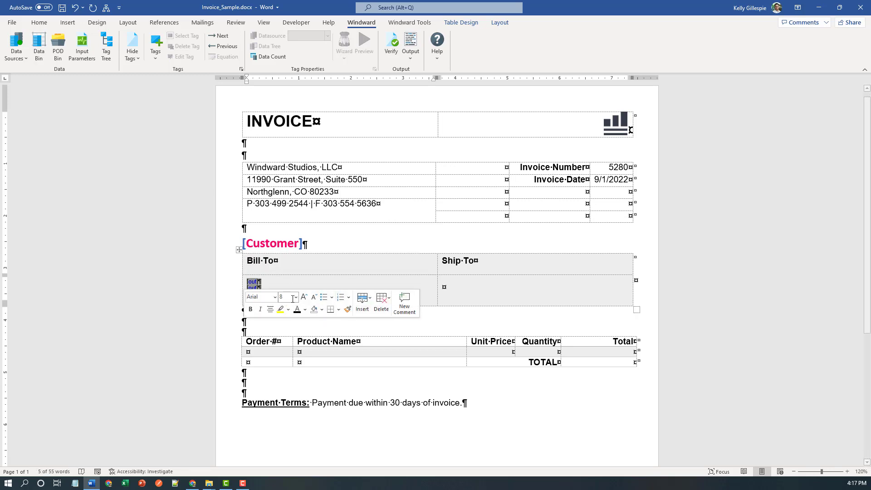
click(286, 298)
text(12)
key(Return)
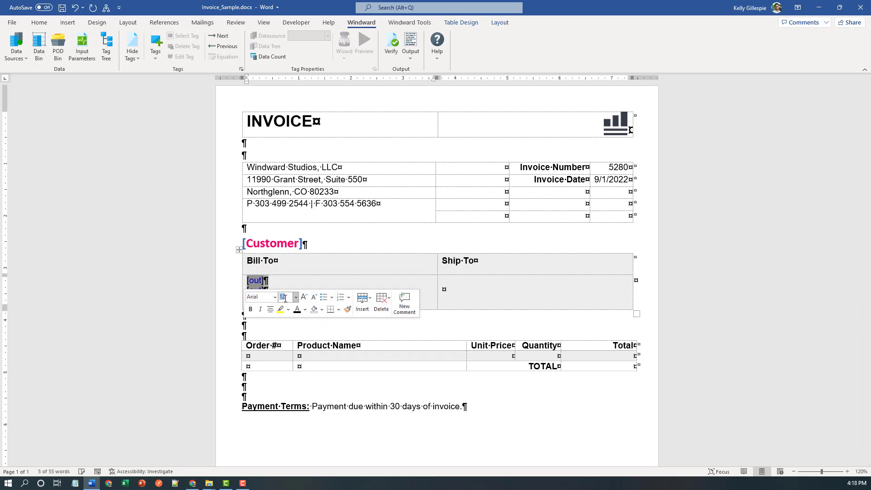
click(257, 281)
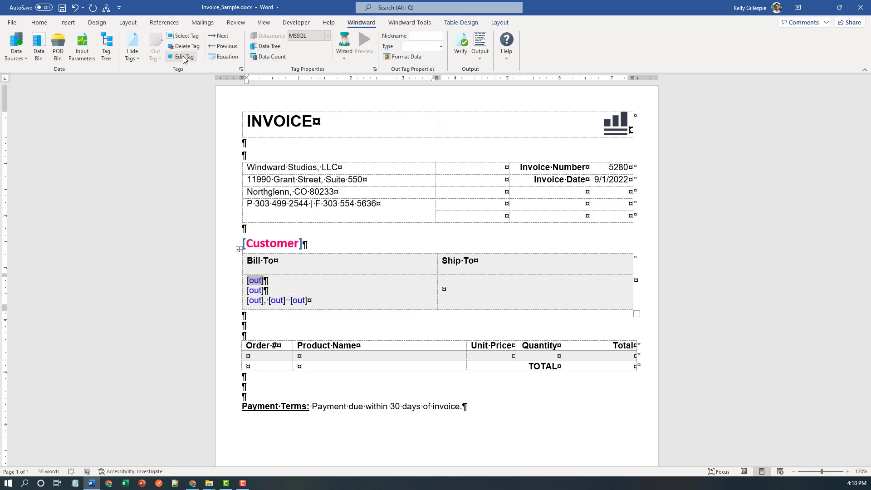
Step: Bind the first two Bill To tags to Customer's CompanyName and Address
click(266, 48)
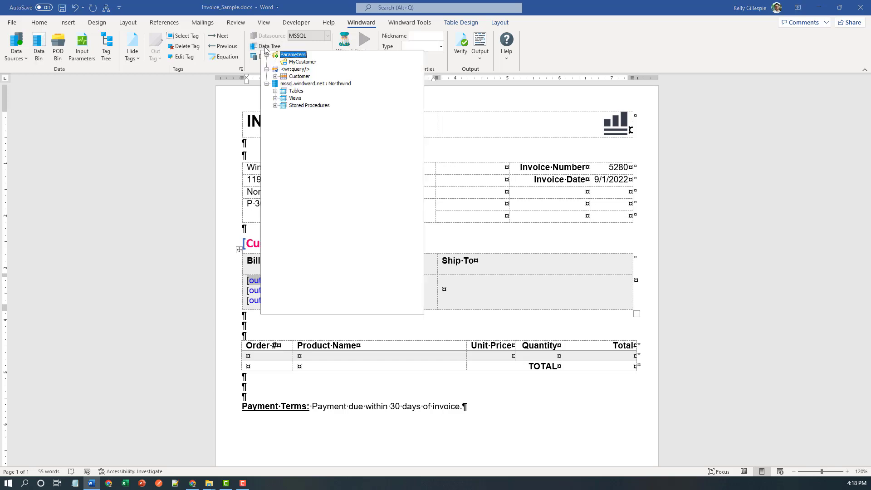
click(275, 76)
double_click(314, 84)
click(256, 291)
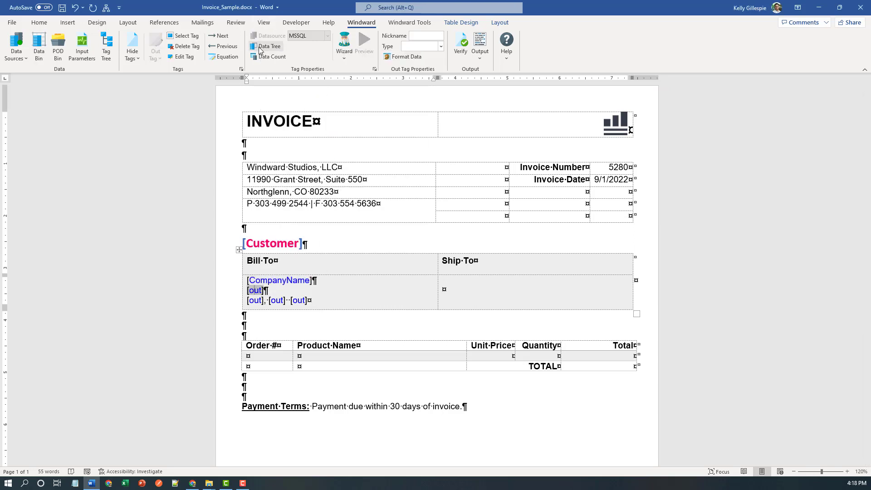
click(264, 46)
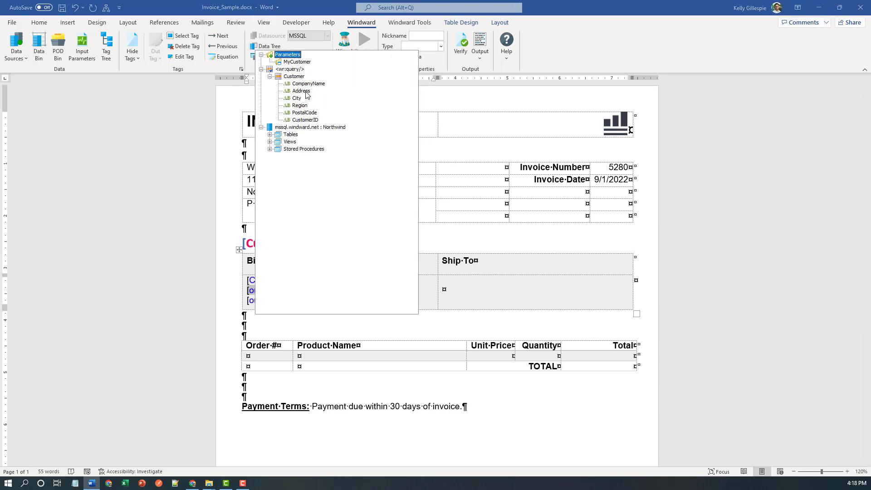
click(301, 91)
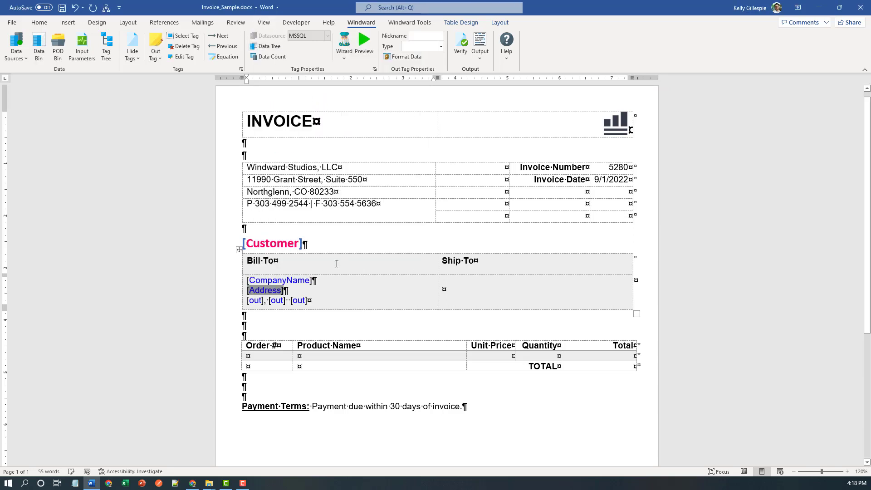
Step: Bind the remaining Bill To tags to City, Region and PostalCode
click(264, 47)
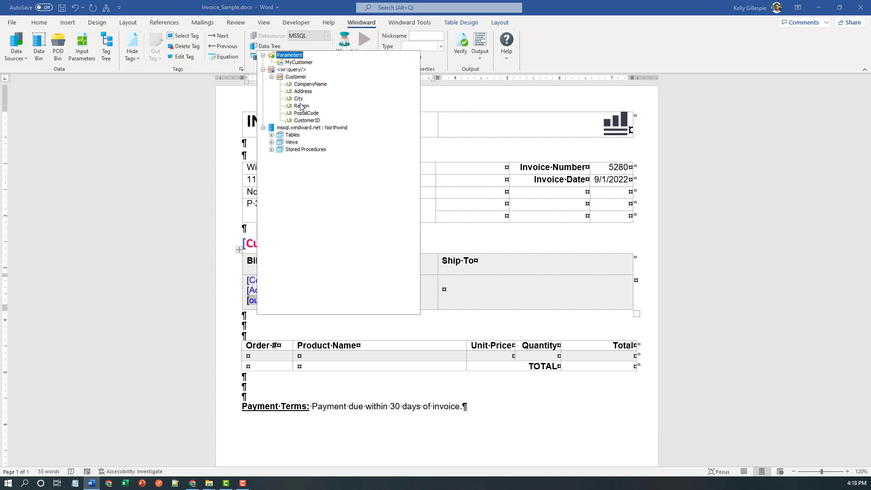
click(298, 98)
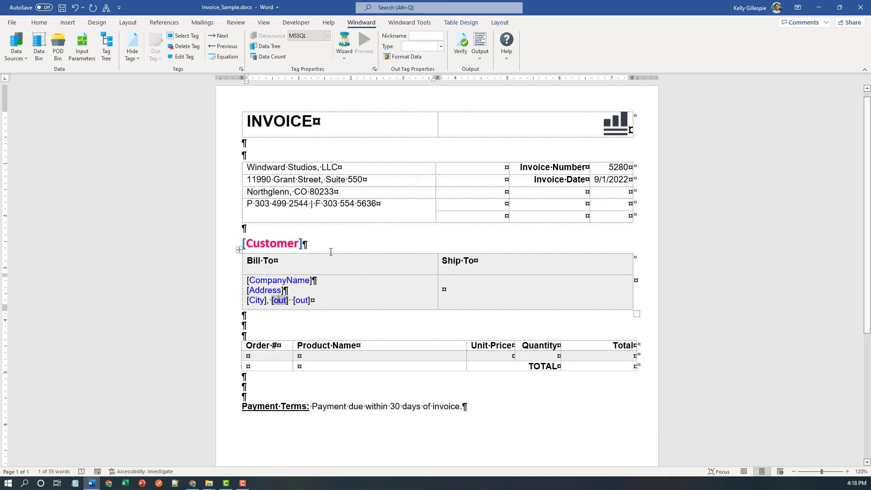
click(267, 47)
click(279, 78)
click(315, 107)
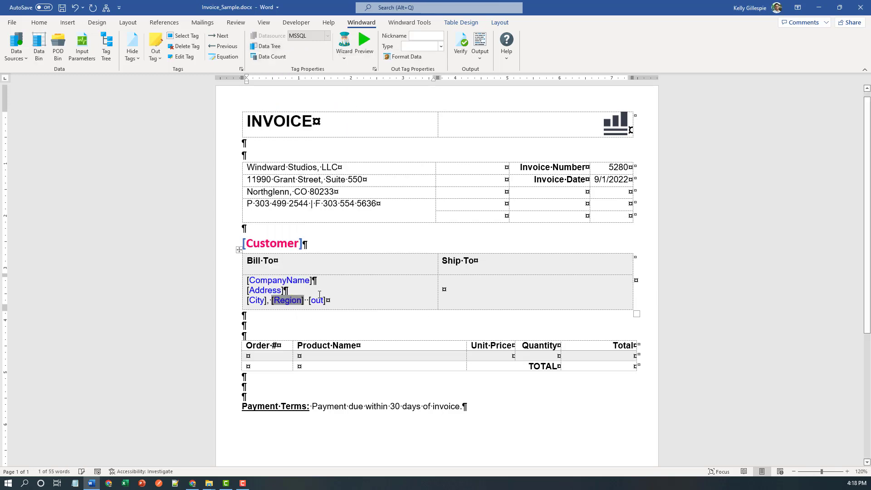
click(267, 47)
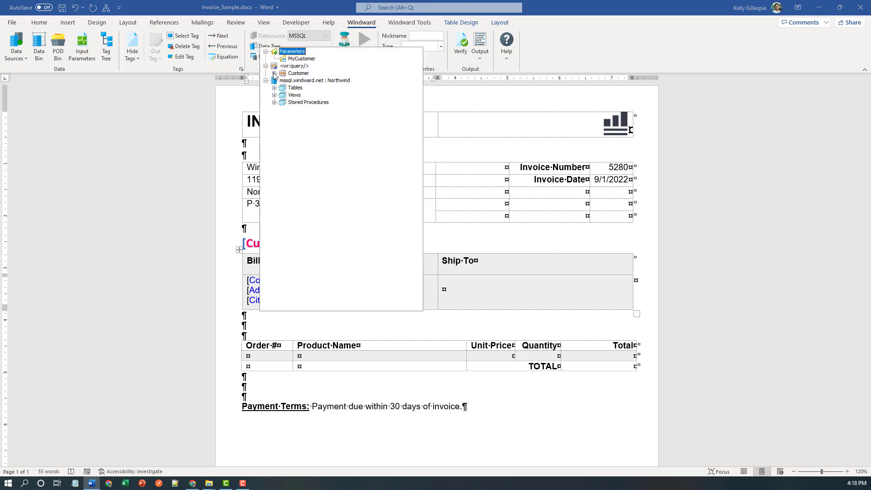
click(274, 73)
click(319, 111)
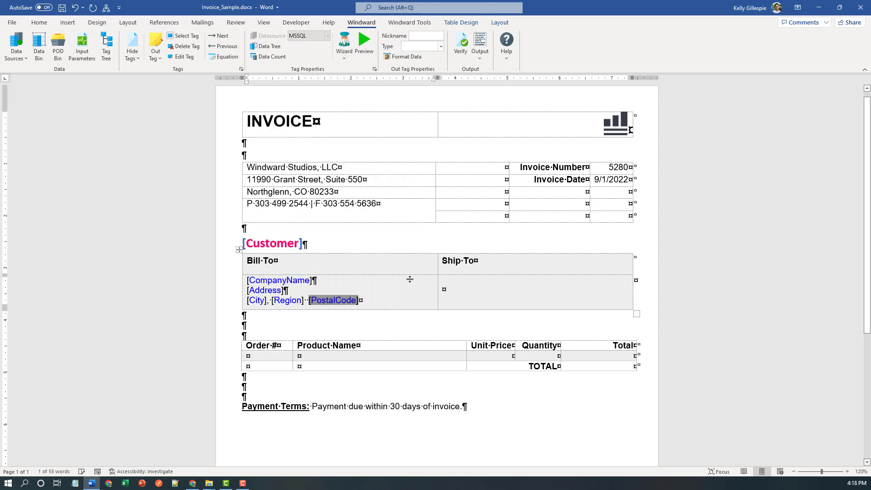
click(385, 303)
Step: Paste the Bill To address tags into Ship To and make its city line black
drag(365, 302, 248, 281)
key(ctrl+c)
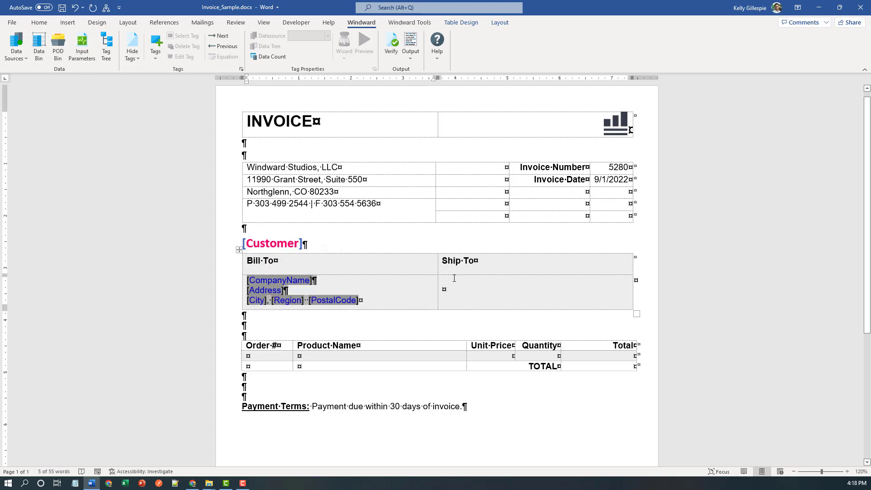
click(454, 279)
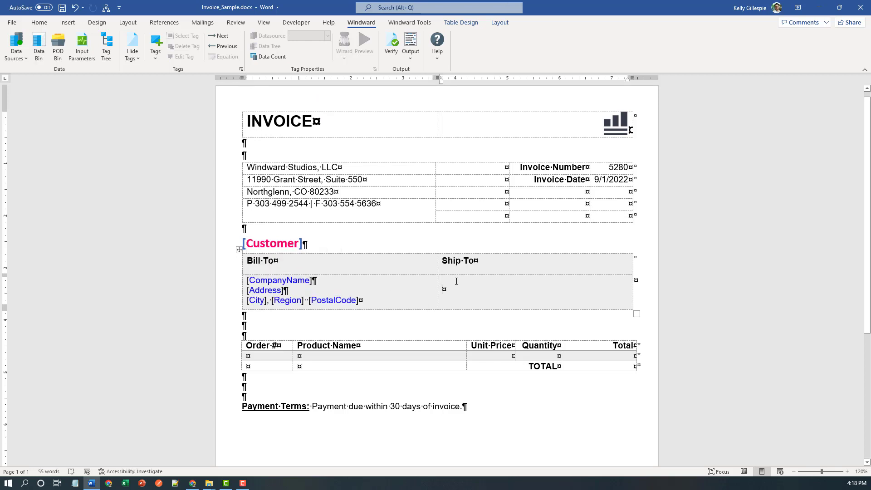
key(ctrl+v)
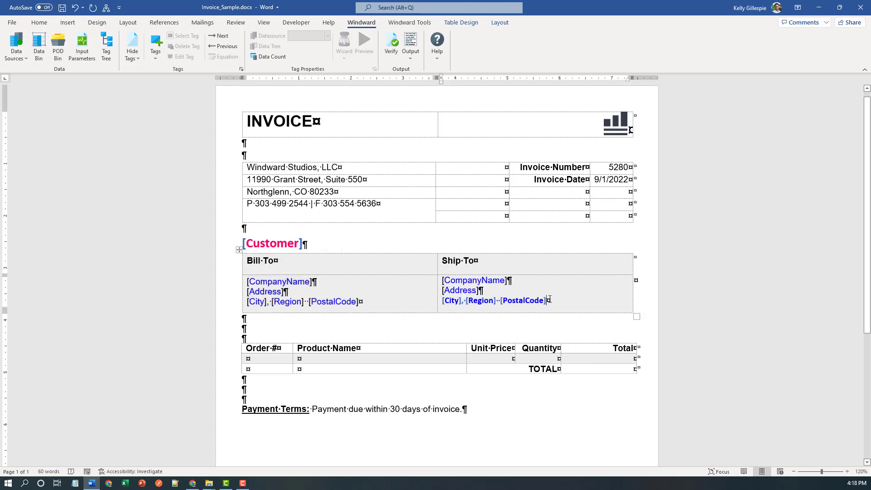
drag(549, 301, 452, 305)
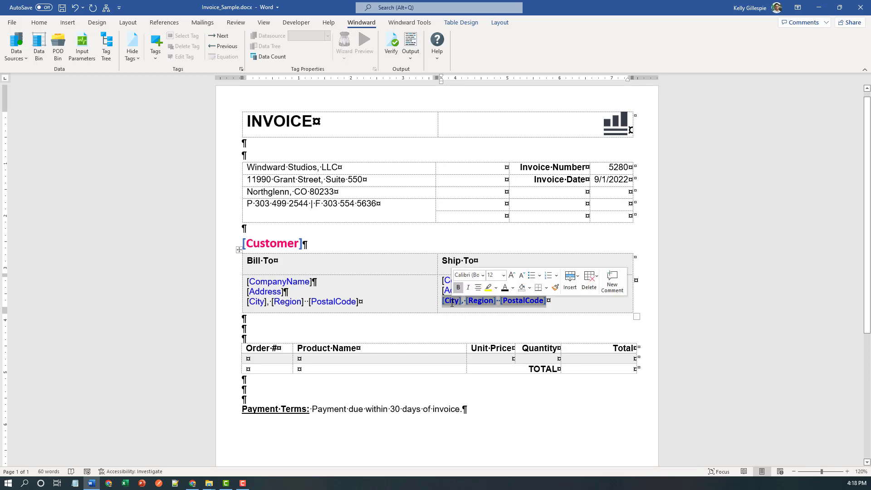
click(513, 287)
click(540, 304)
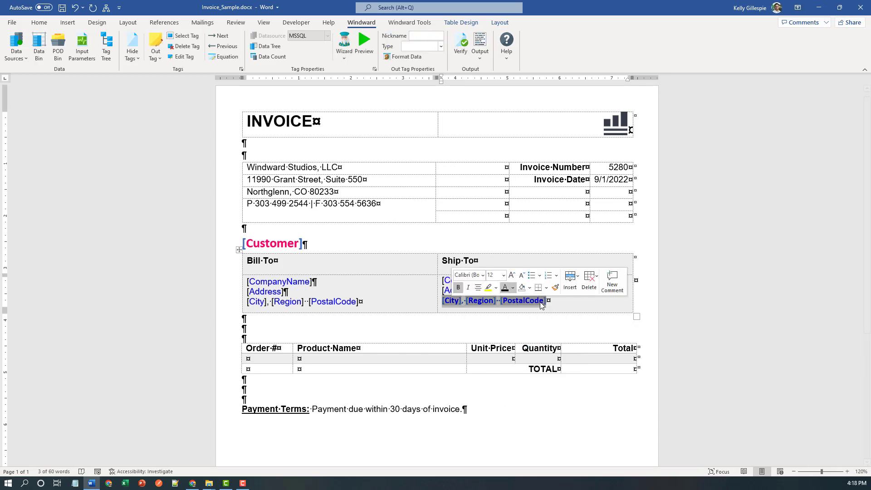
click(583, 306)
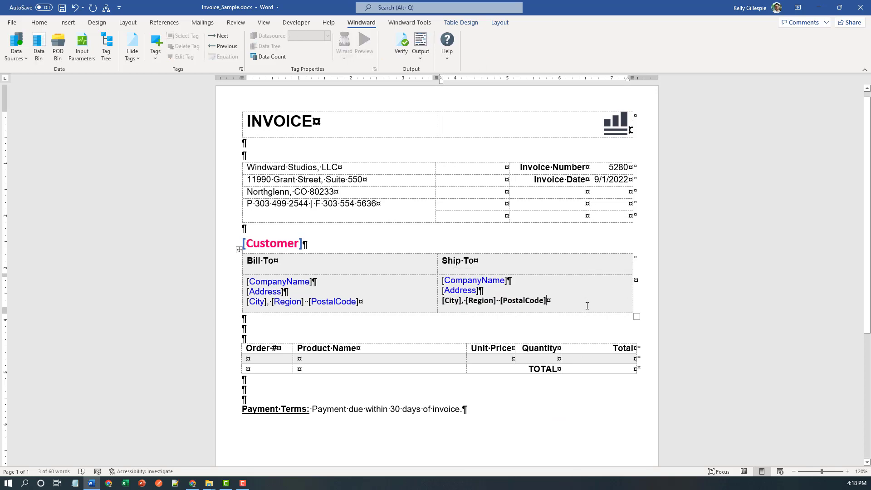
Step: Review the Ship To City tag in Edit Tag and save it
double_click(452, 302)
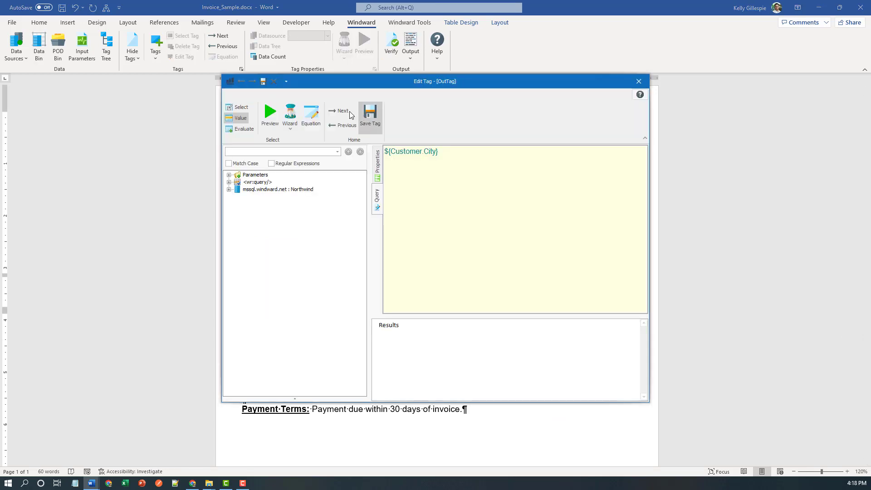
click(343, 112)
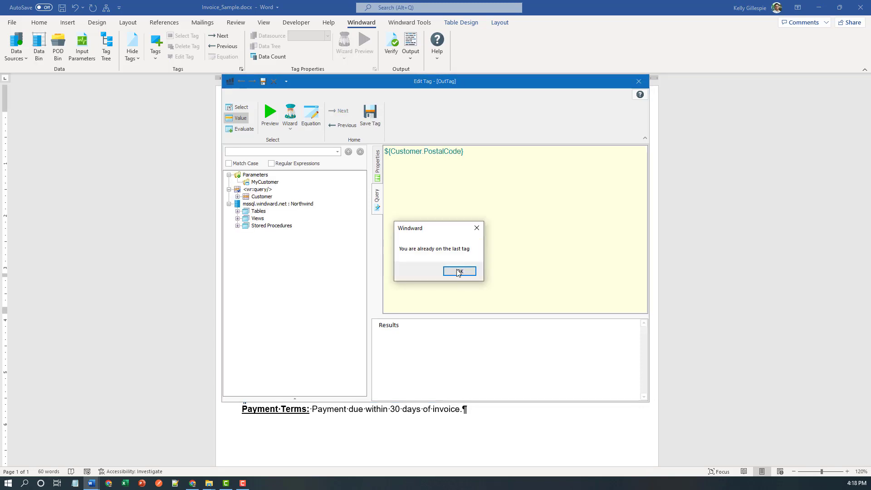
click(466, 271)
click(370, 115)
Step: Set the Ship To city, region and postal code line to Arial, not bold
drag(546, 300, 442, 300)
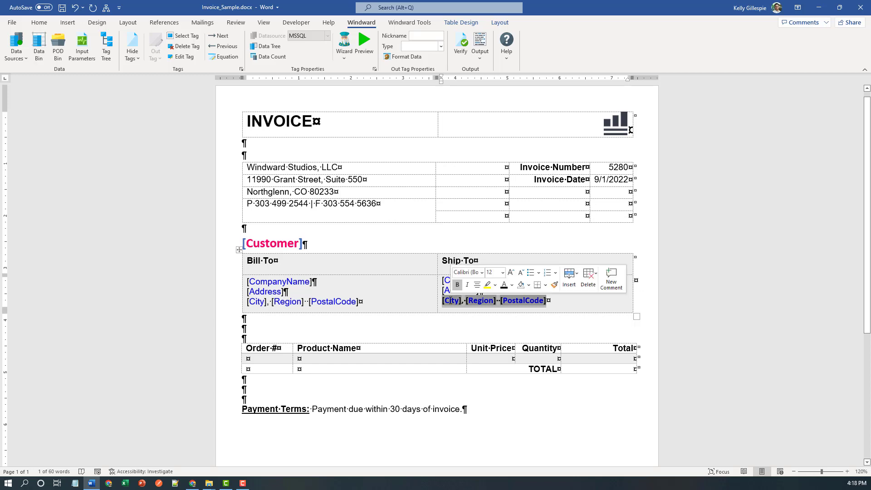
click(492, 271)
click(472, 274)
text(Arial)
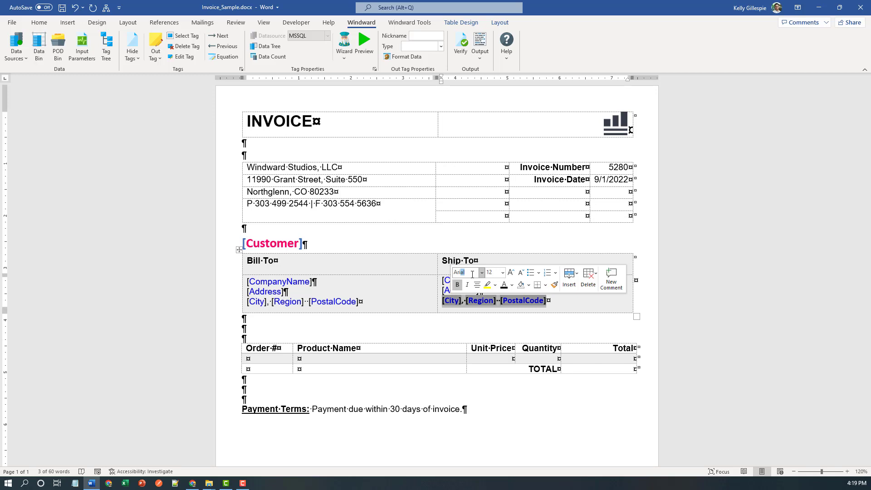
key(Tab)
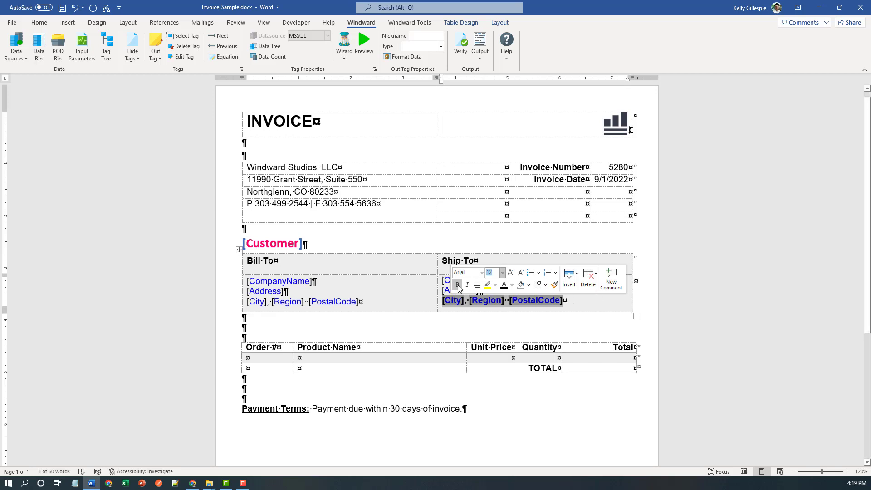
click(457, 285)
click(604, 305)
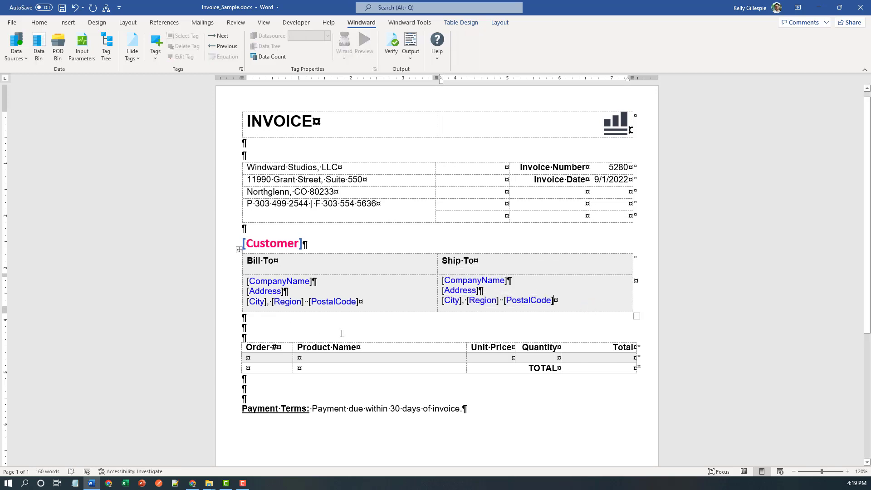
Step: Insert a ForEach tag in the order table's first data cell and End ForEach below it
scroll(499, 288, down, 4)
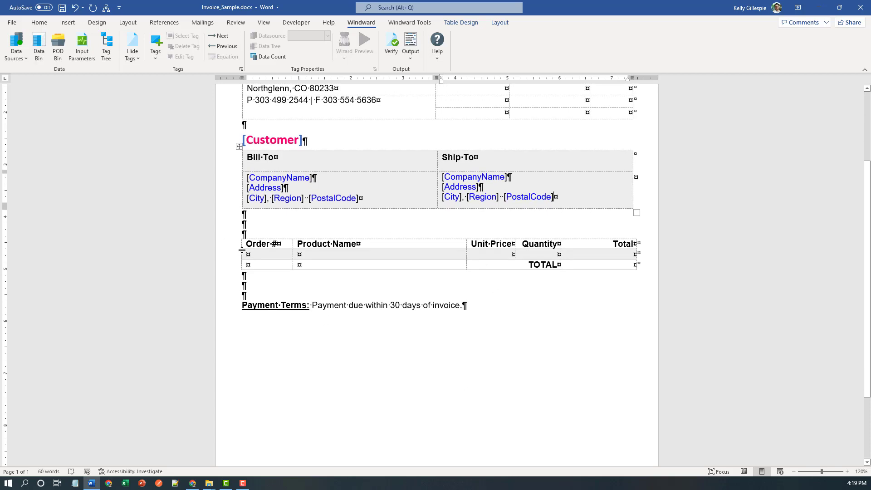
scroll(597, 216, down, 2)
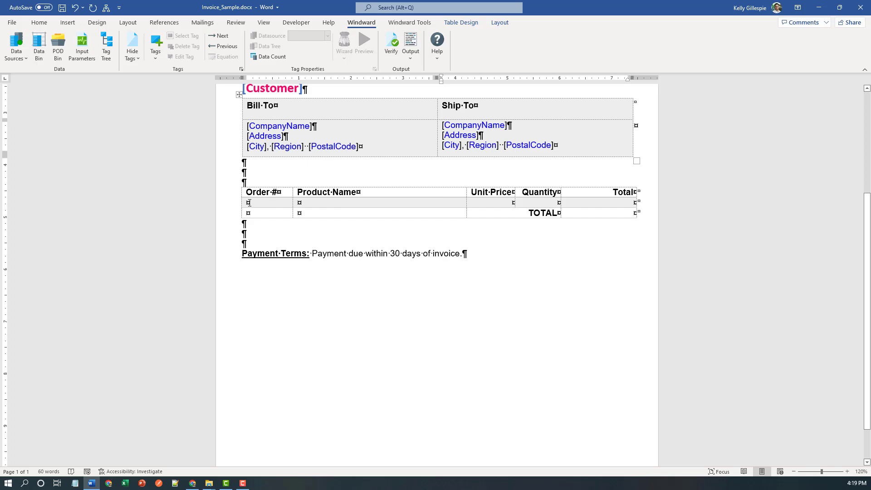
click(248, 202)
click(155, 54)
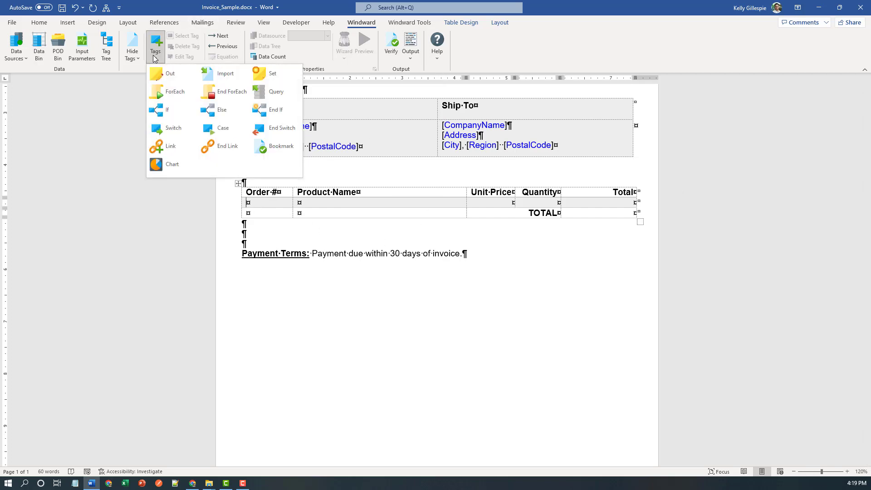
click(171, 91)
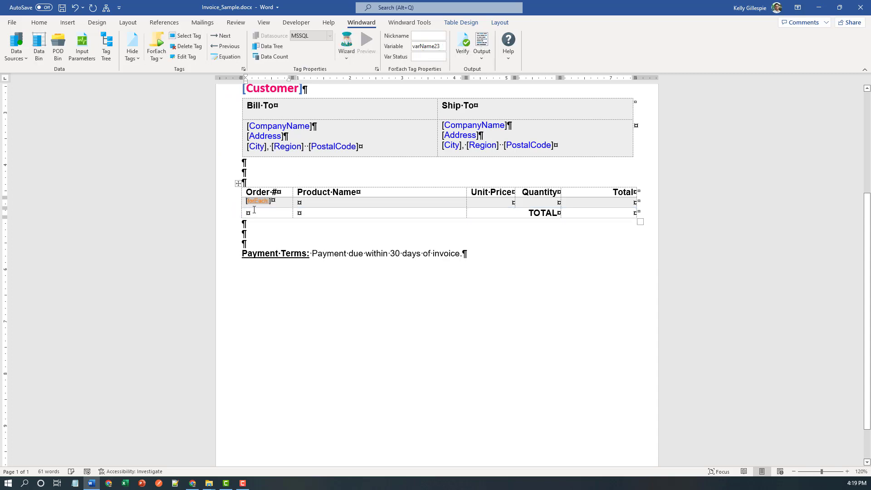
click(253, 211)
click(160, 51)
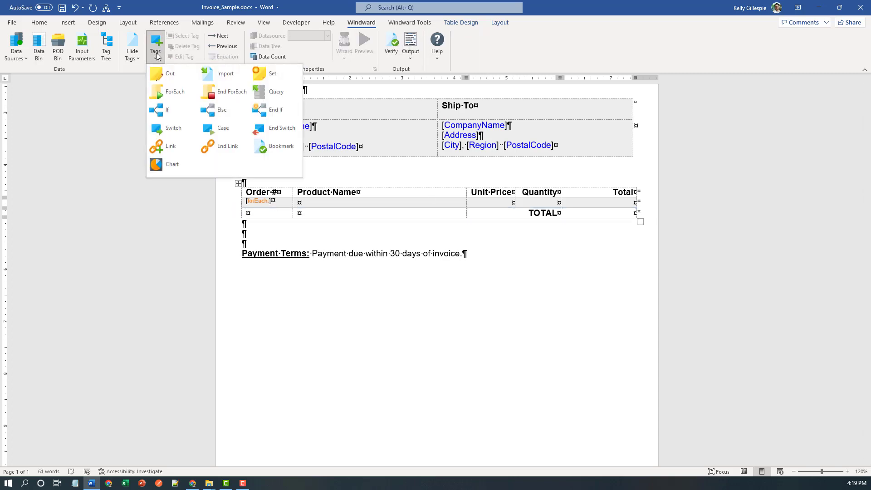
click(211, 92)
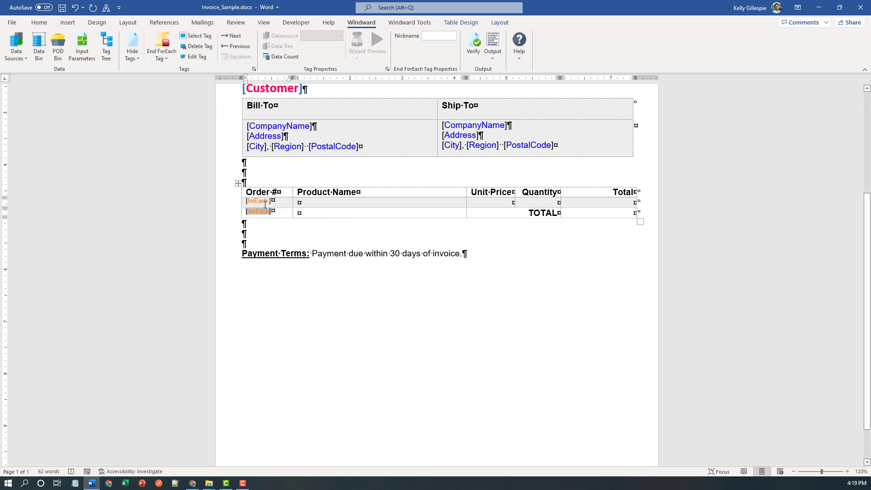
Step: Add out tags after the ForEach tag and in the Product Name cell
click(278, 202)
click(156, 51)
click(161, 74)
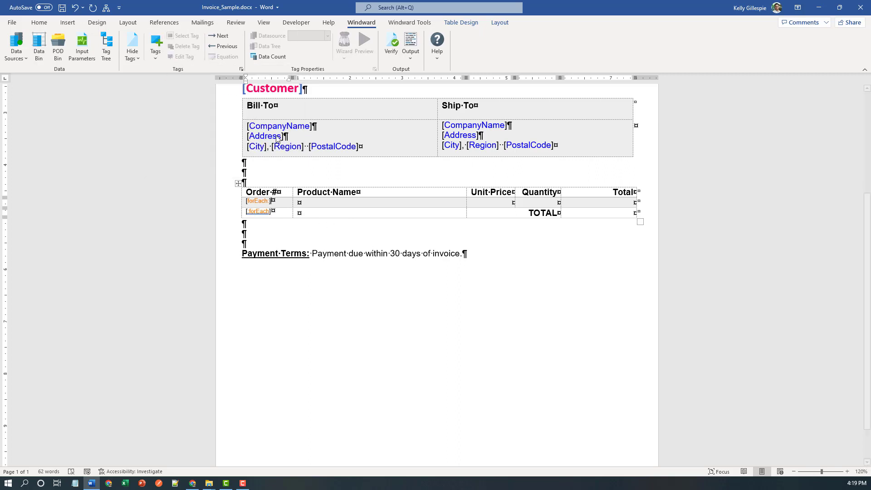
click(317, 206)
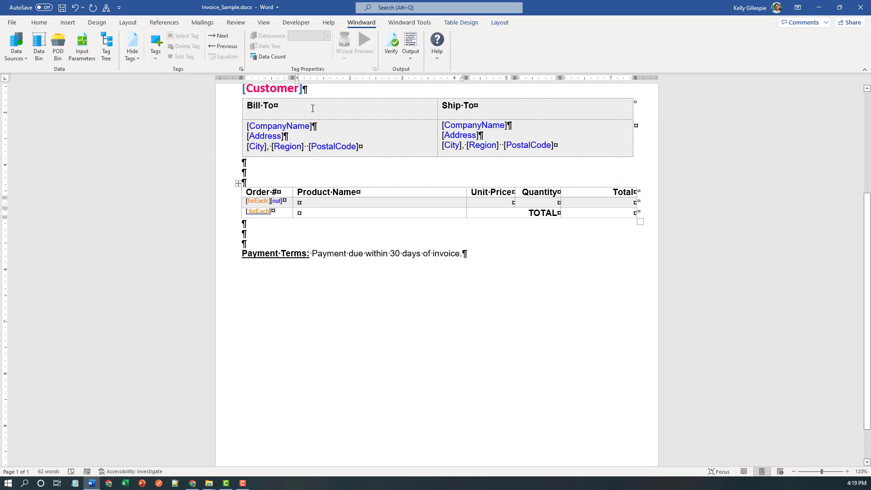
click(155, 51)
click(161, 74)
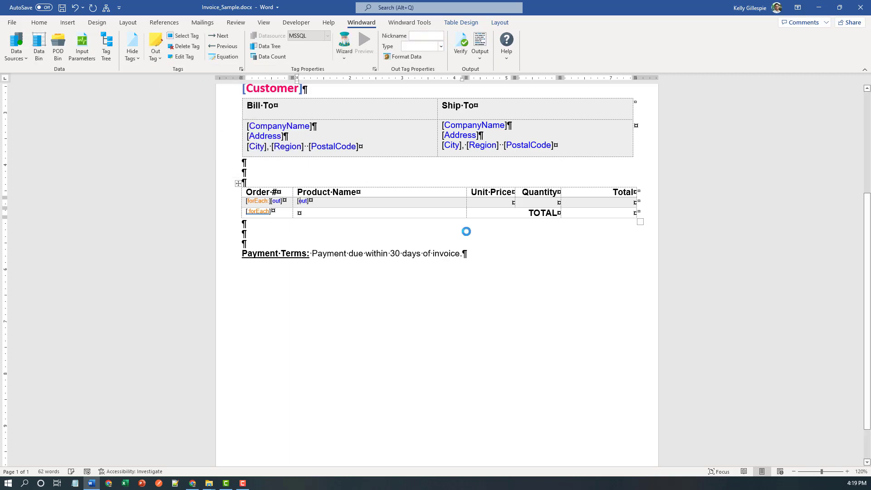
Step: Add out tags in the Unit Price, Quantity and Total cells
click(492, 202)
click(156, 50)
click(163, 71)
key(Tab)
click(155, 50)
click(164, 74)
key(Tab)
click(155, 51)
click(165, 73)
Step: Set both item-table tag rows to font size 12
drag(256, 201, 230, 207)
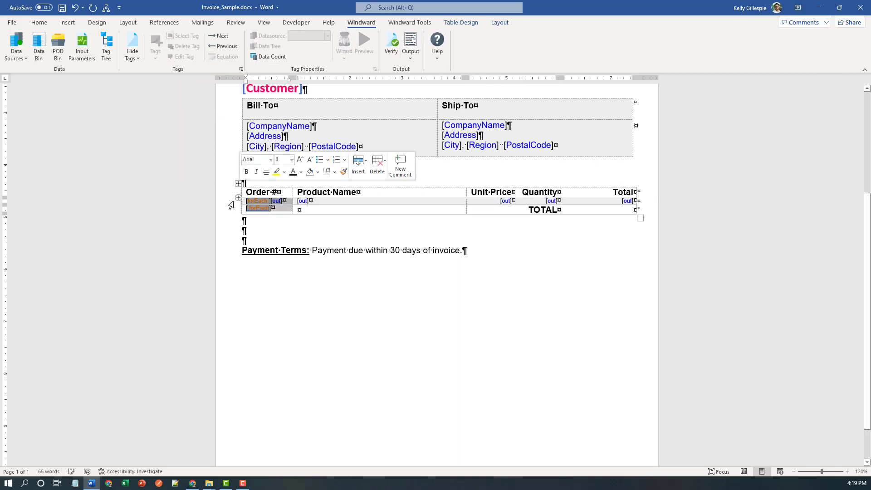
shift+click(231, 206)
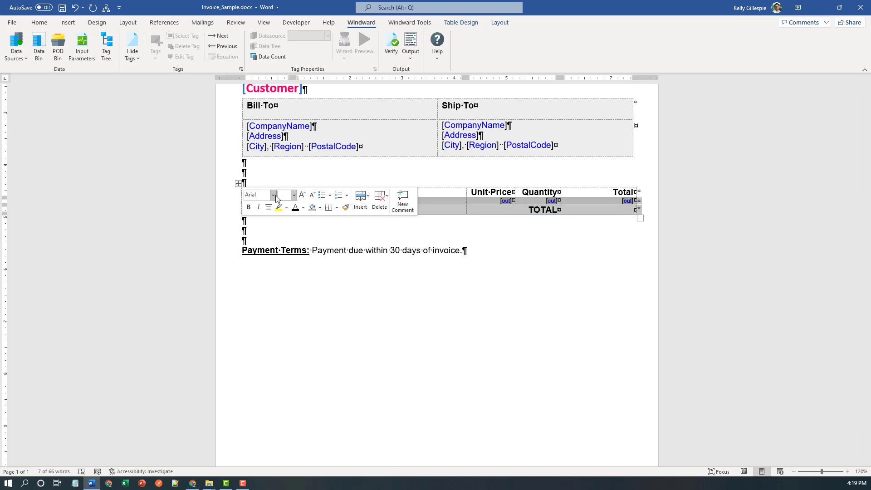
key(Return)
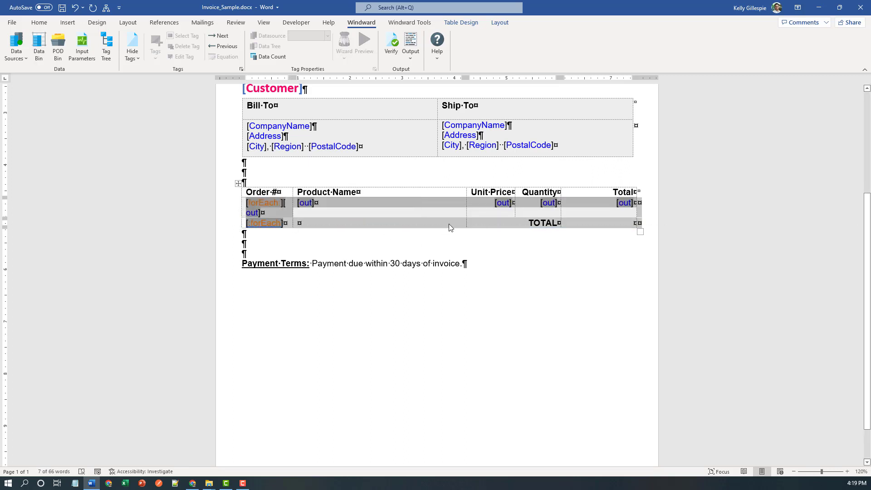
Step: Rename the forEach tag's variable and nickname to Orders, then bring up its query wizard choices
click(263, 202)
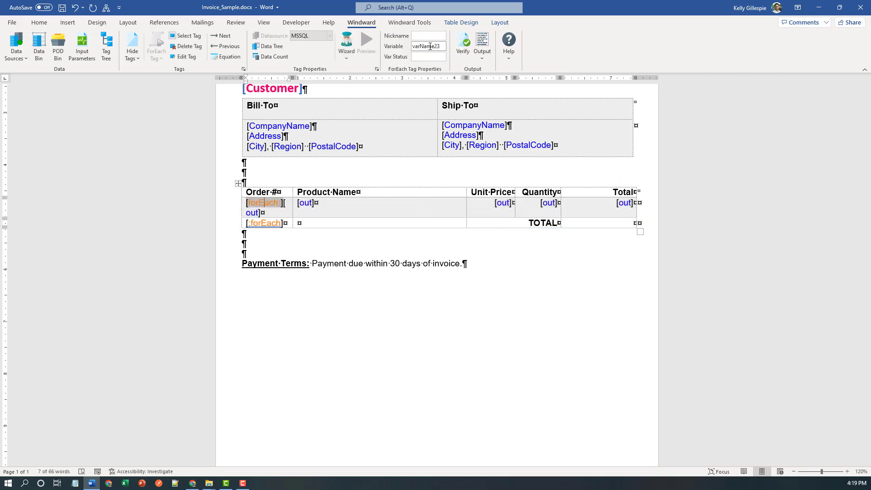
double_click(430, 47)
text(Orders)
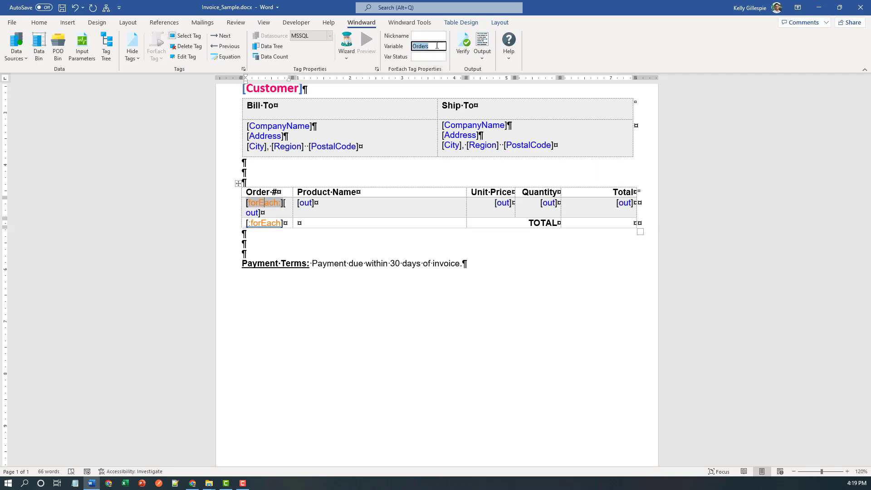
key(Return)
click(468, 273)
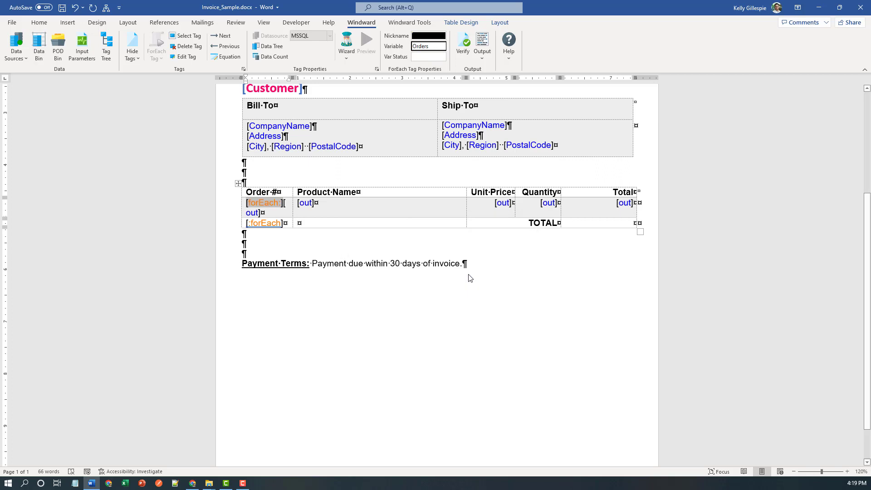
click(427, 35)
key(Return)
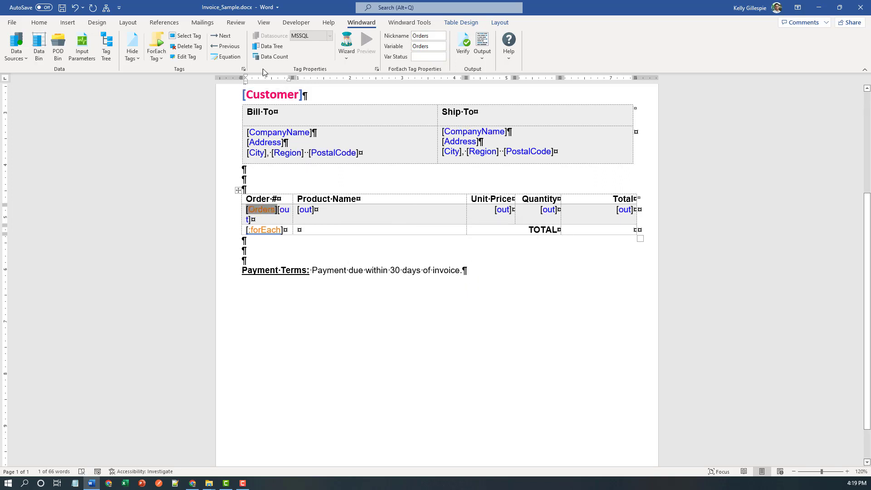
click(184, 56)
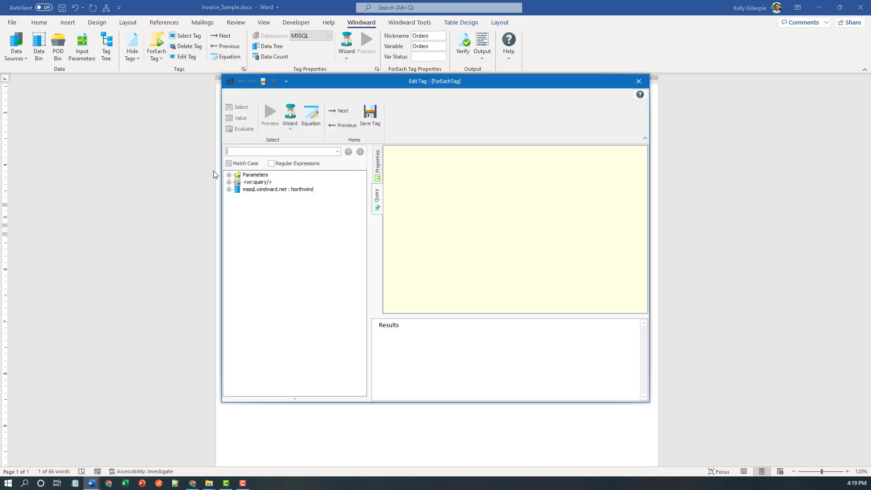
click(289, 118)
Step: In the SQL Select Wizard, return Orders CustomerID and Order Details ProductID, UnitPrice and Quantity
click(311, 141)
click(660, 115)
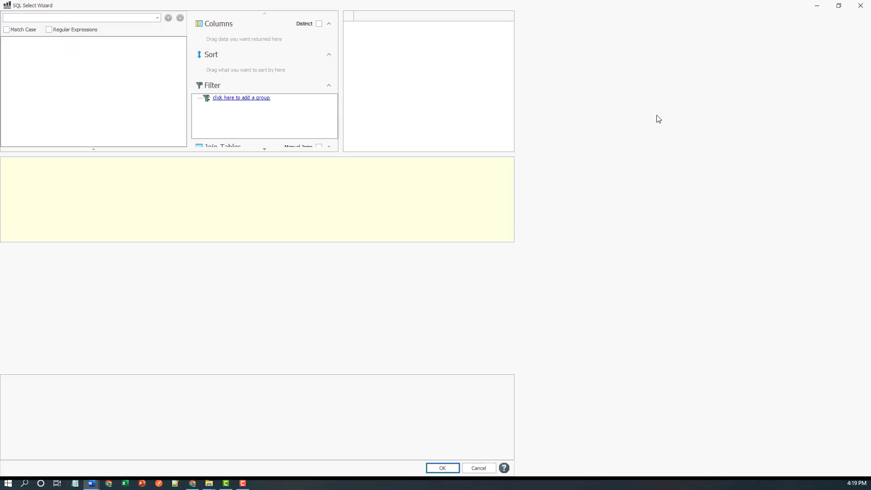
drag(698, 109, 521, 128)
click(15, 48)
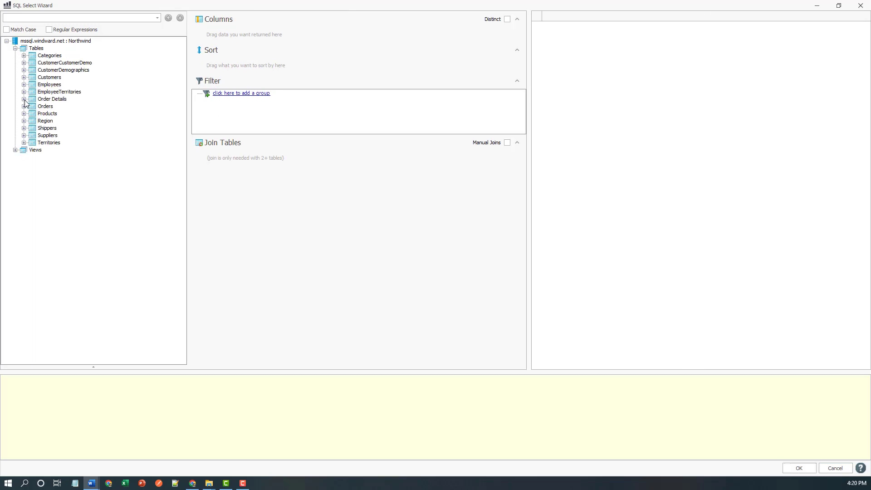
click(24, 106)
drag(64, 121, 221, 38)
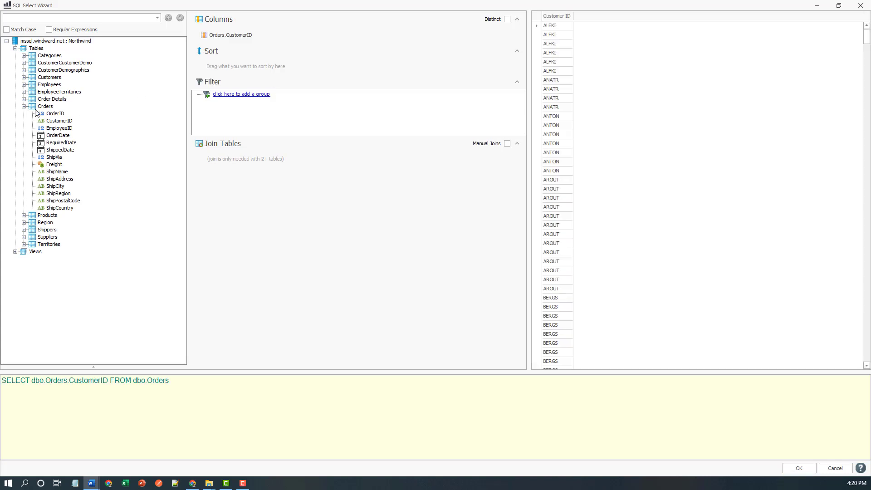
click(23, 99)
drag(56, 121, 247, 42)
drag(55, 121, 241, 55)
click(55, 129)
drag(55, 132, 237, 65)
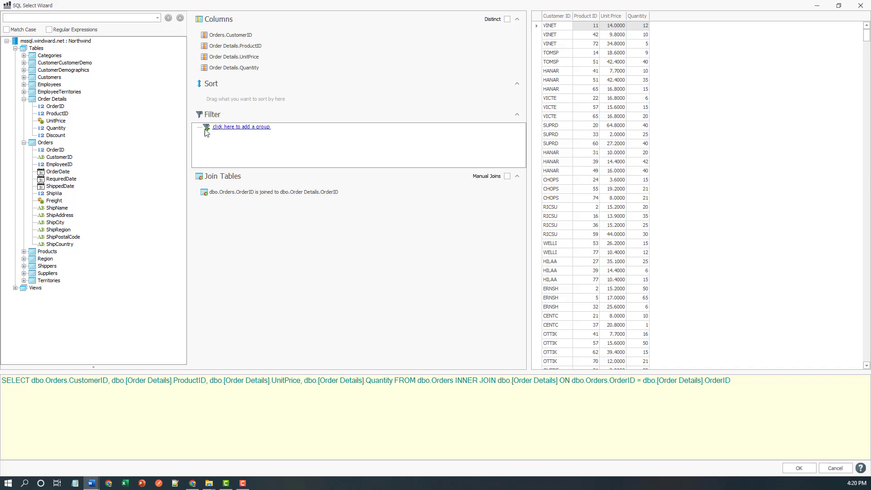
Step: Filter the query to CustomerID equal to ${MyCustomer}, accept it, and preview the returned rows
click(242, 127)
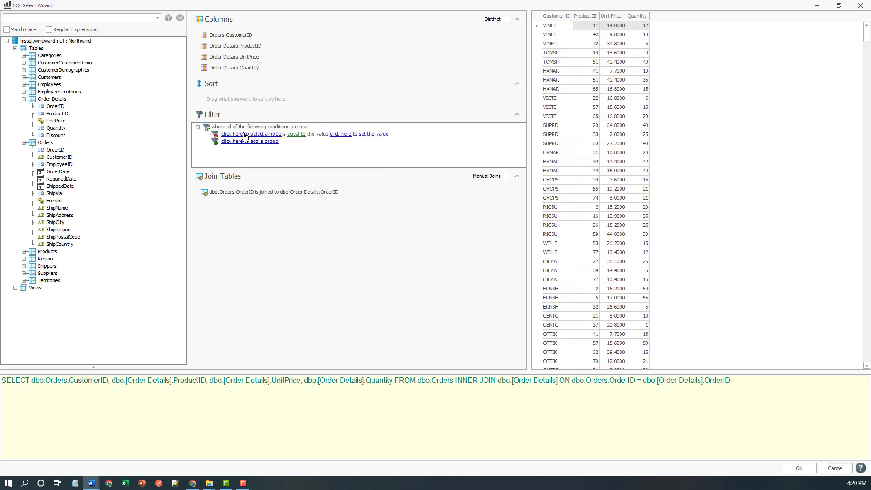
click(243, 134)
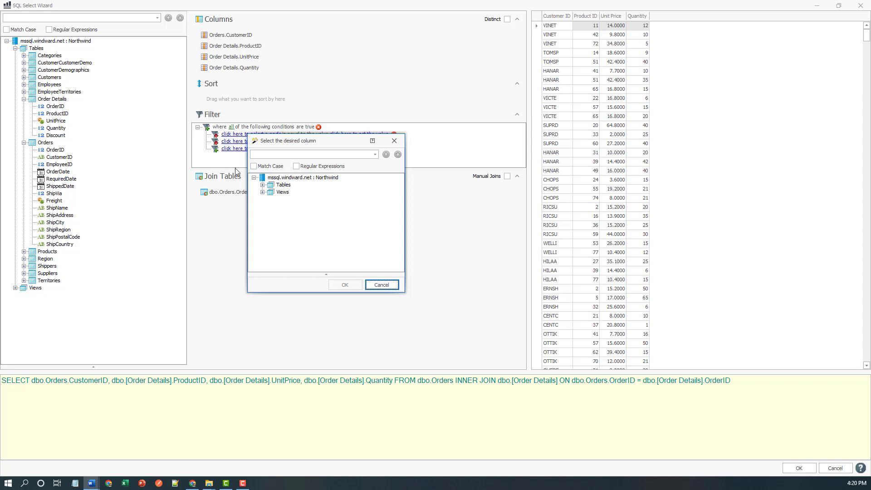
click(262, 185)
click(271, 236)
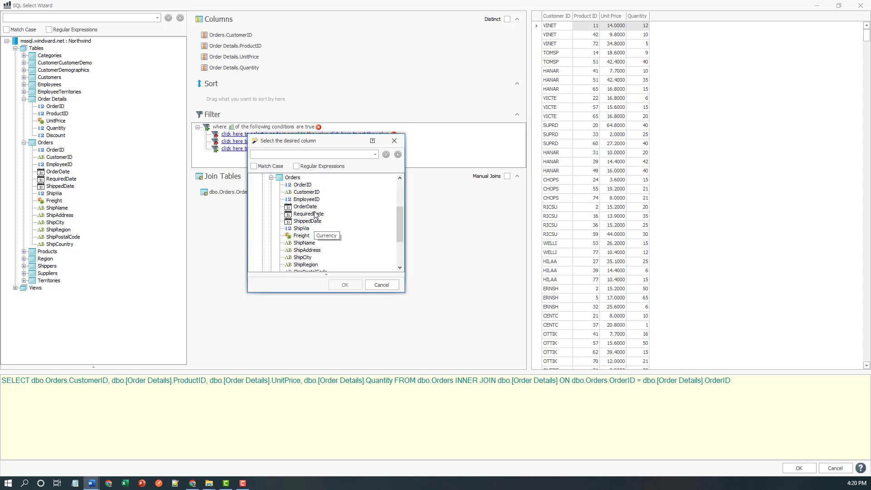
click(306, 192)
click(343, 284)
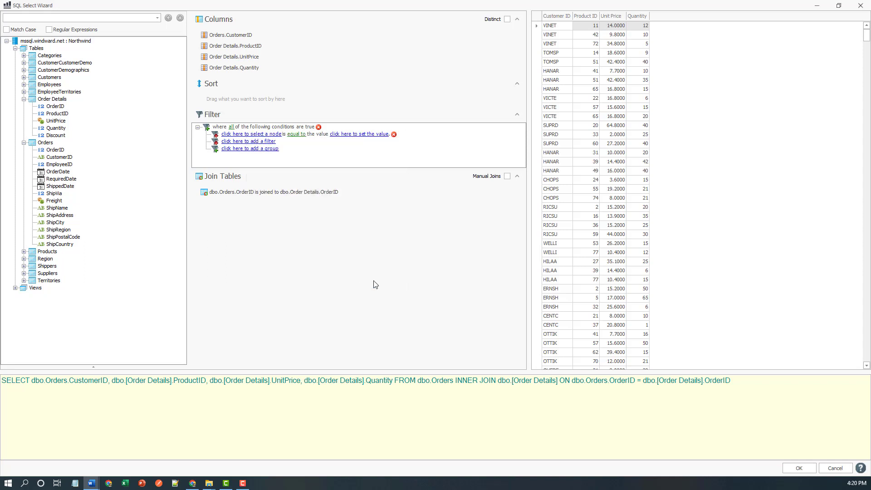
click(373, 136)
click(516, 135)
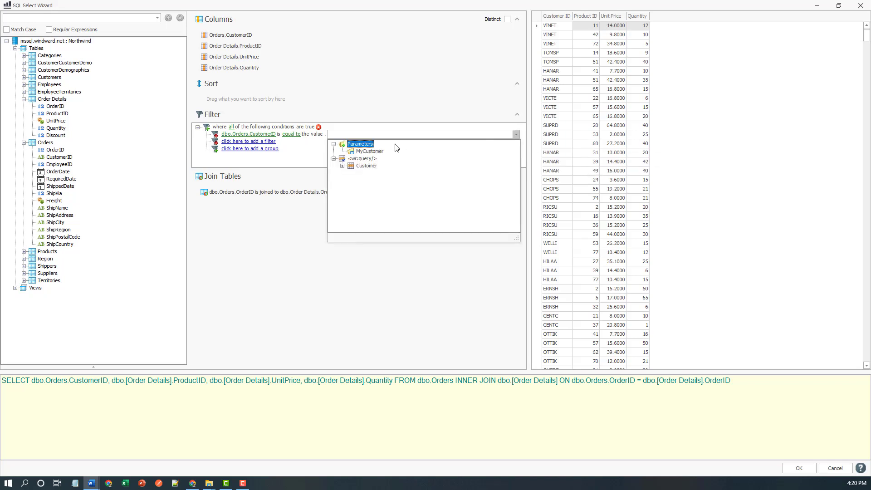
click(377, 151)
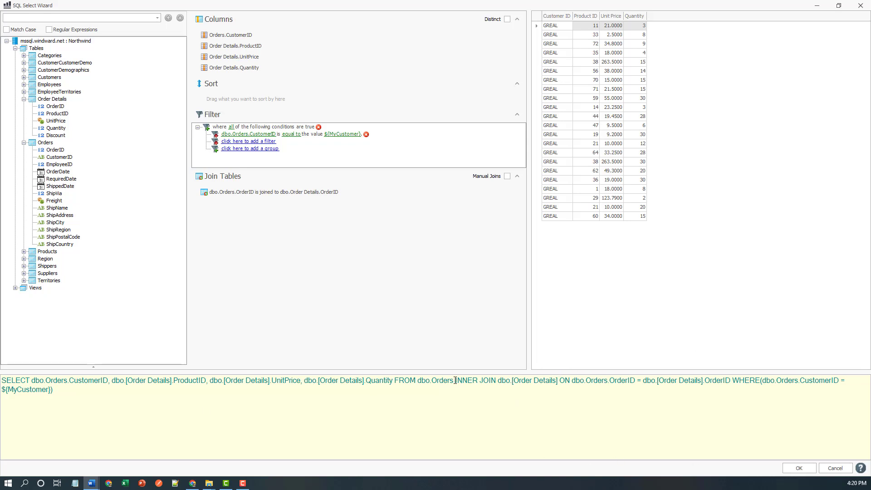
drag(453, 380, 536, 381)
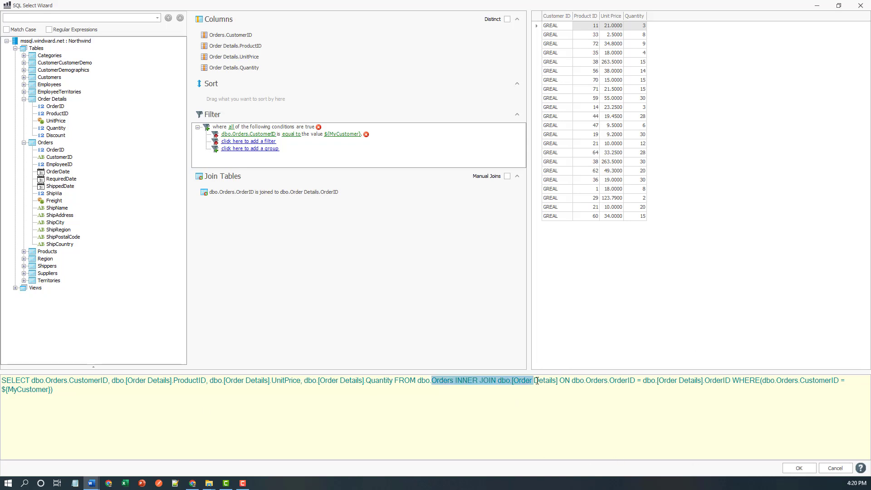
click(799, 467)
click(270, 114)
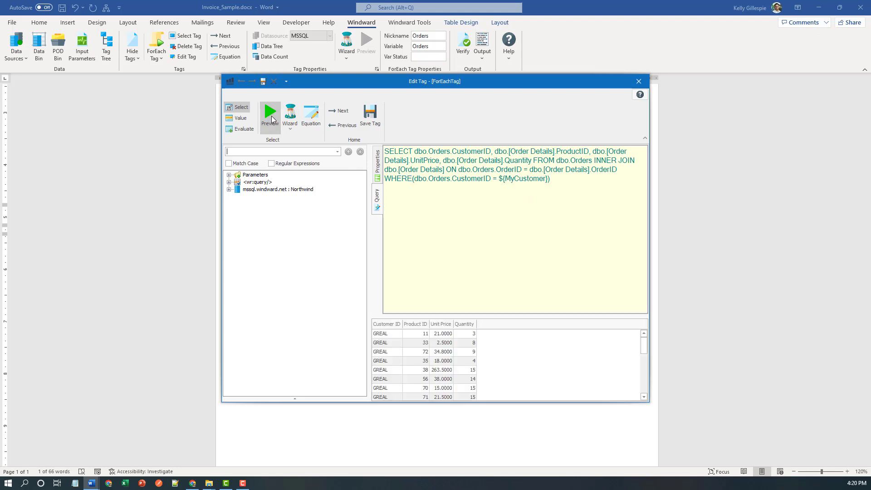
Step: Save the ForEach tag, then bind the Order # out tag to Order Details_OrderID, nicknamed ID
click(377, 167)
click(370, 116)
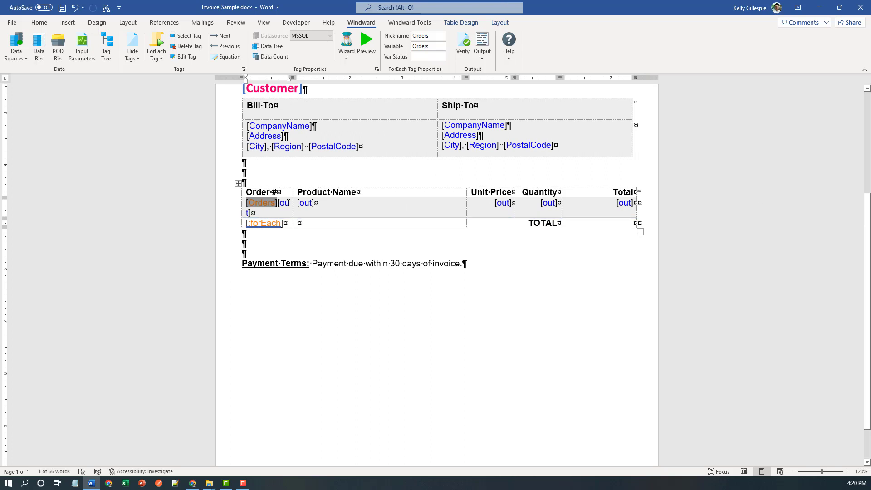
click(284, 203)
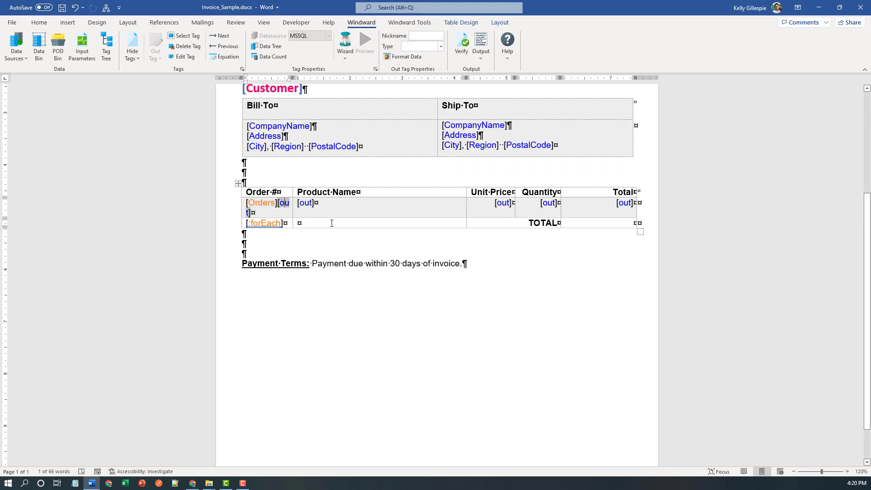
click(263, 48)
click(272, 91)
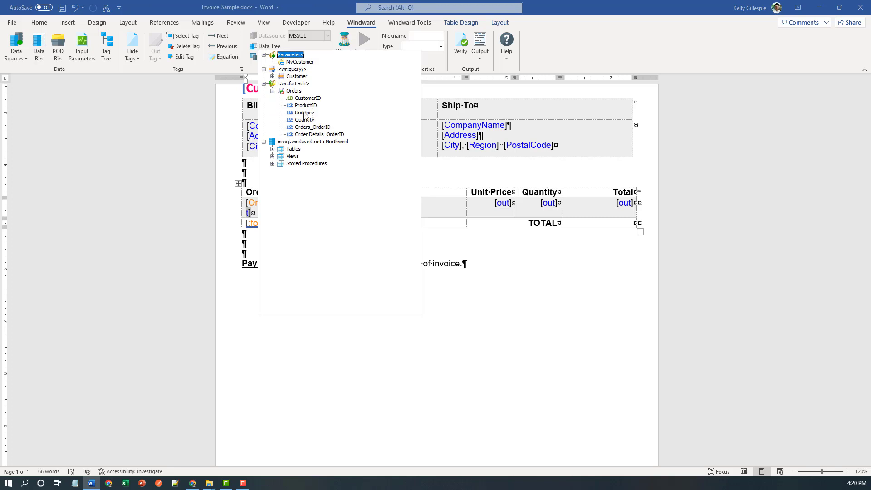
click(323, 134)
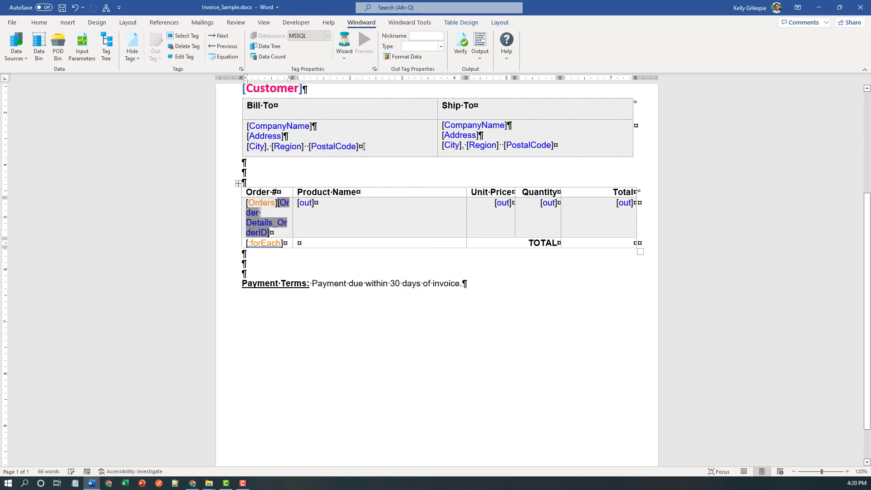
click(426, 36)
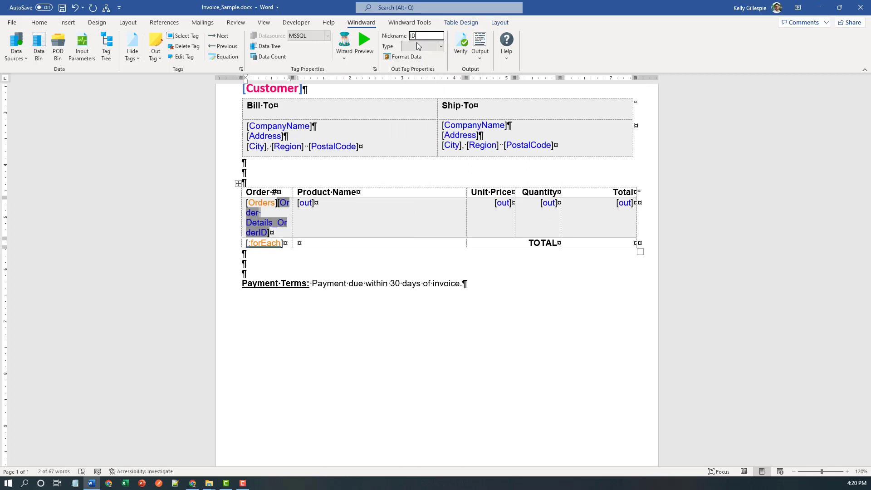
text(ID)
key(Return)
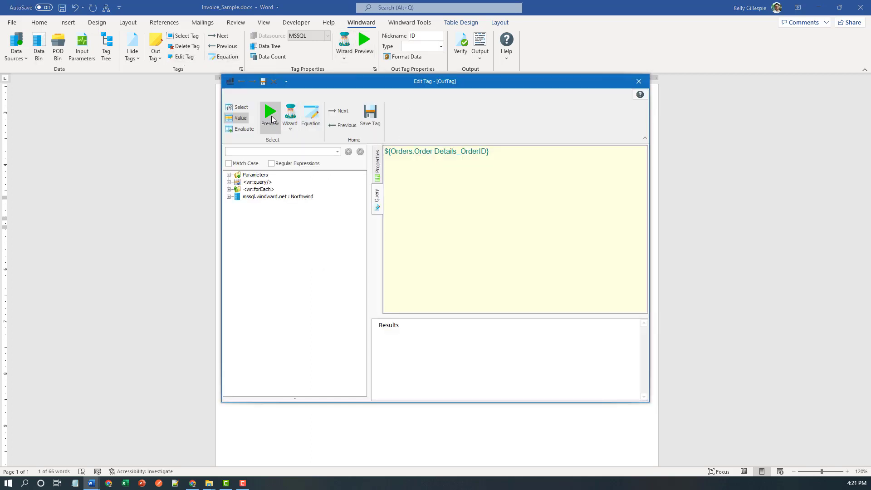
Step: Preview the order numbers, try ${Orders.ProductID} on the Product Name tag, then clear that expression
drag(393, 88, 560, 223)
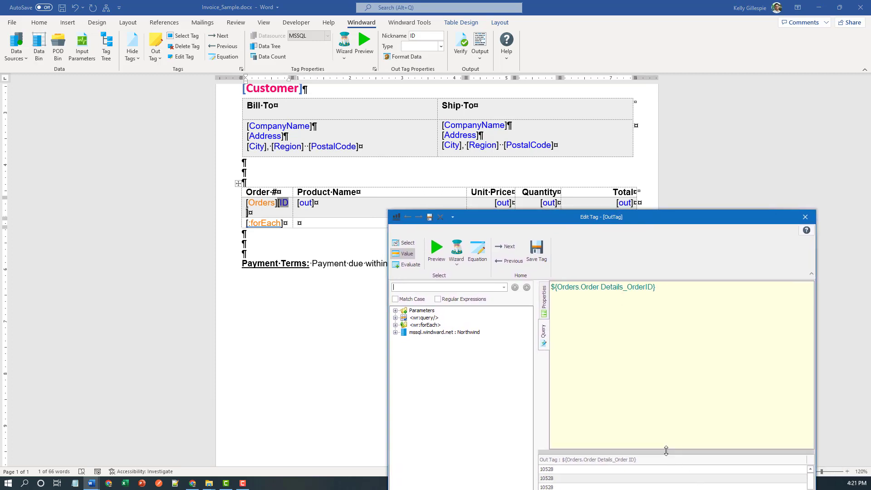
drag(666, 450, 662, 385)
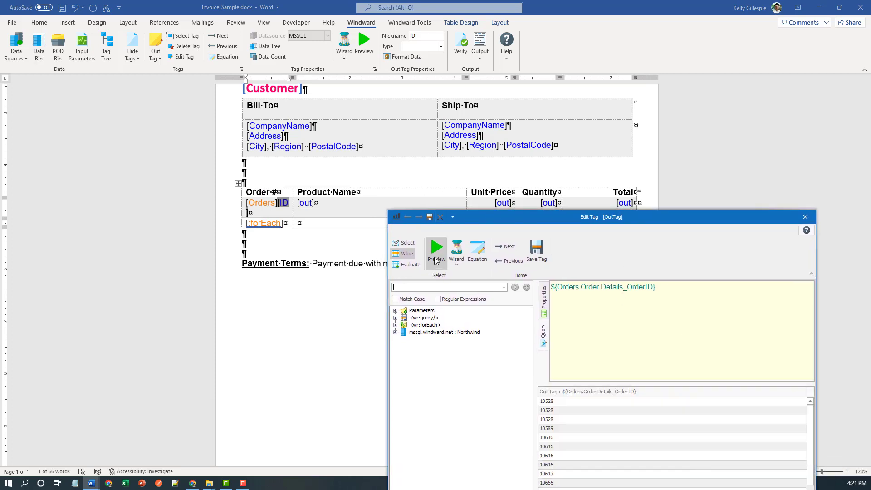
click(502, 247)
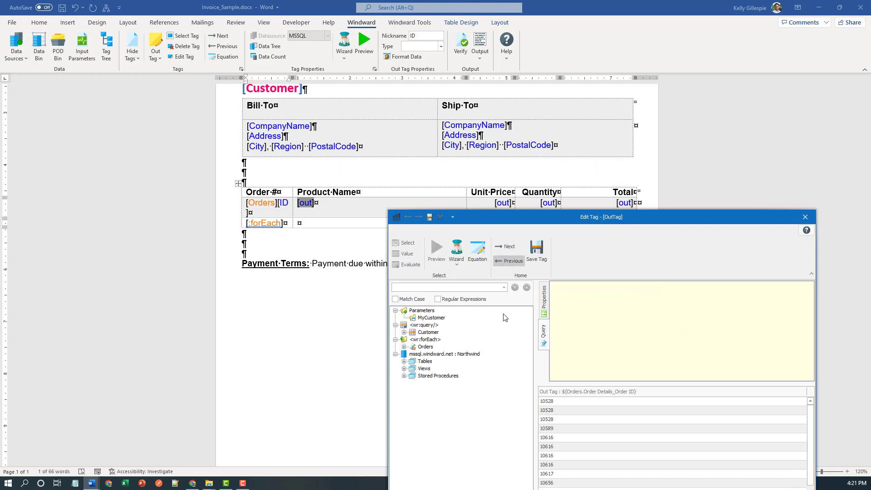
click(403, 347)
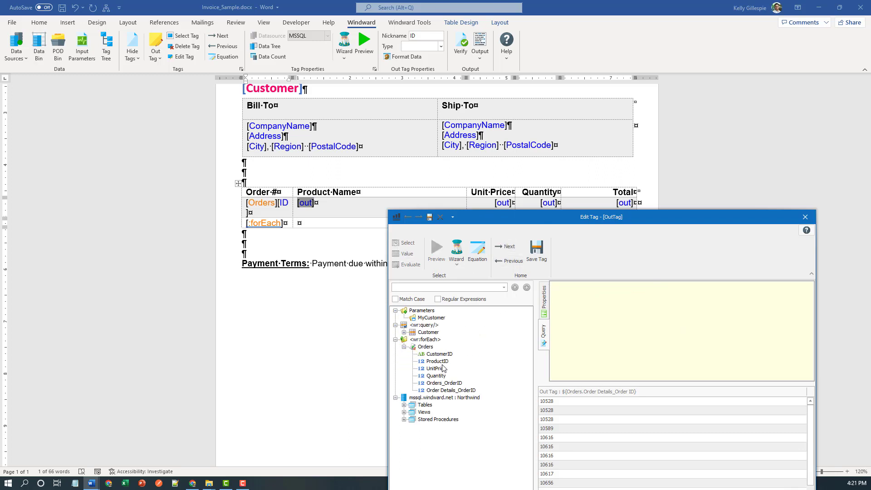
drag(438, 361, 656, 320)
click(436, 249)
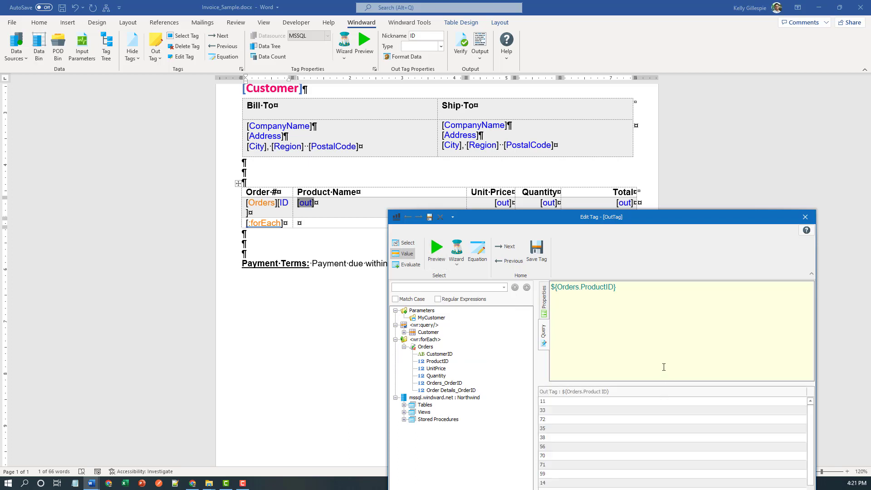
double_click(567, 286)
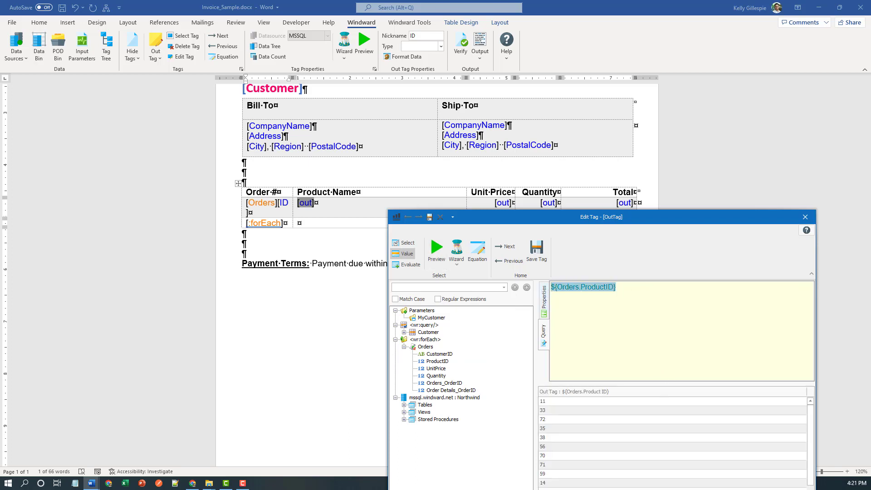
key(Delete)
Step: Start a SQL Select query for the Product Name tag returning Products.ProductName
click(456, 261)
click(467, 276)
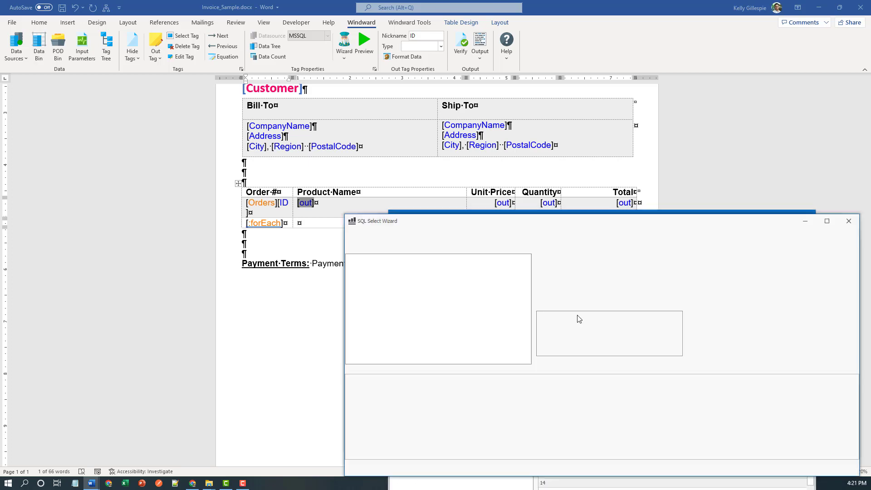
click(826, 221)
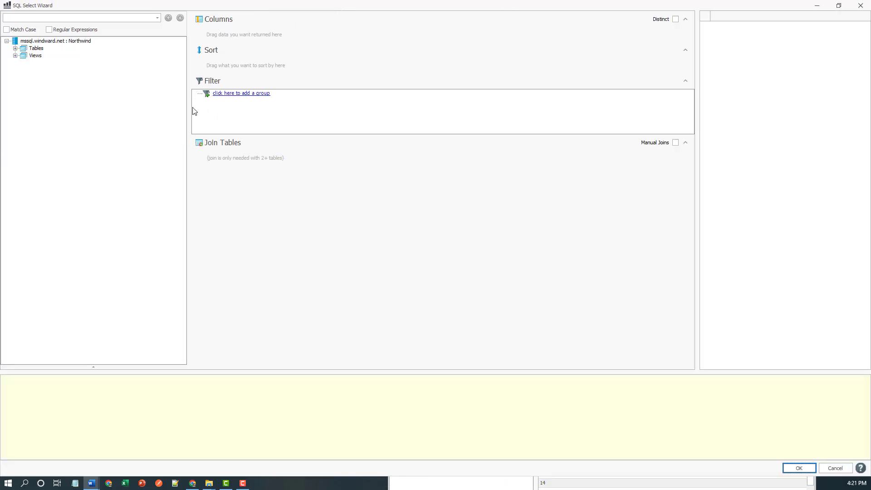
click(16, 48)
click(24, 113)
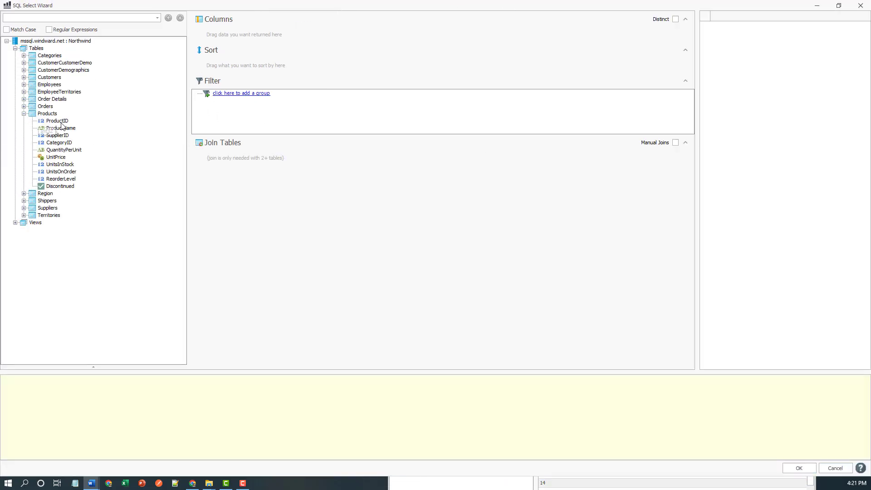
drag(60, 128, 268, 36)
Step: Filter the query so Products ProductID equals ${Orders.ProductID}
click(217, 93)
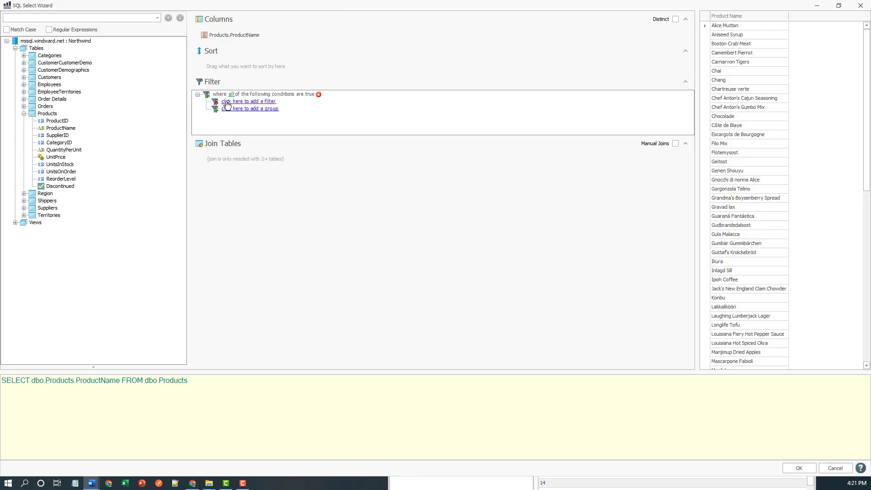
click(226, 102)
click(229, 102)
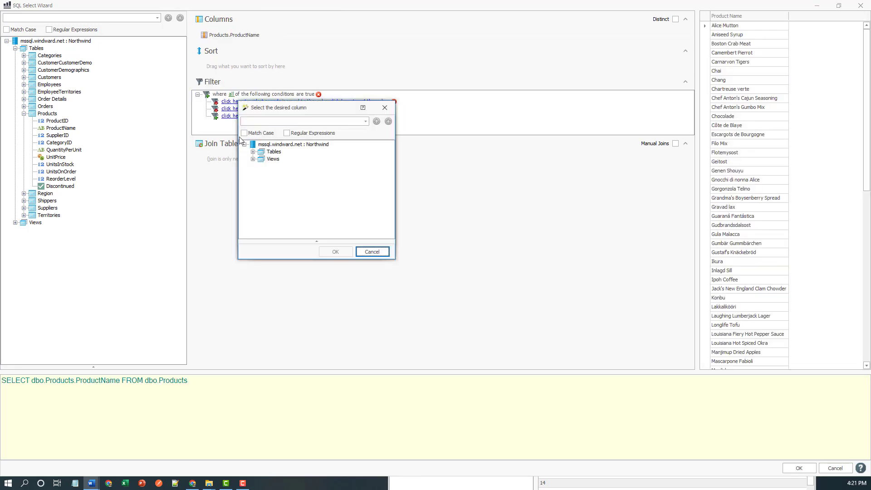
click(253, 152)
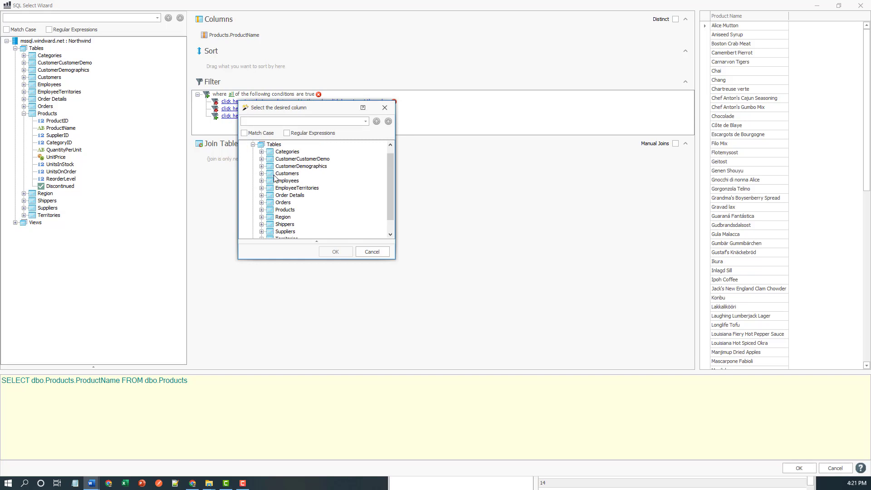
click(262, 210)
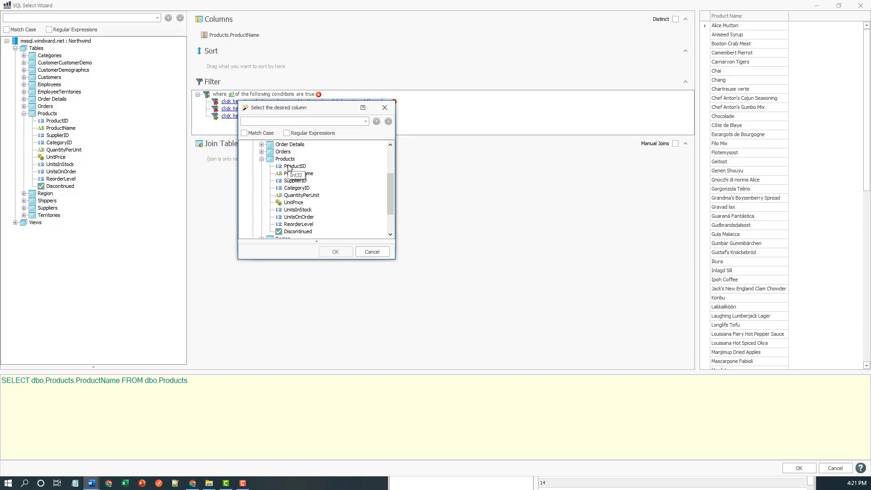
click(295, 166)
click(333, 252)
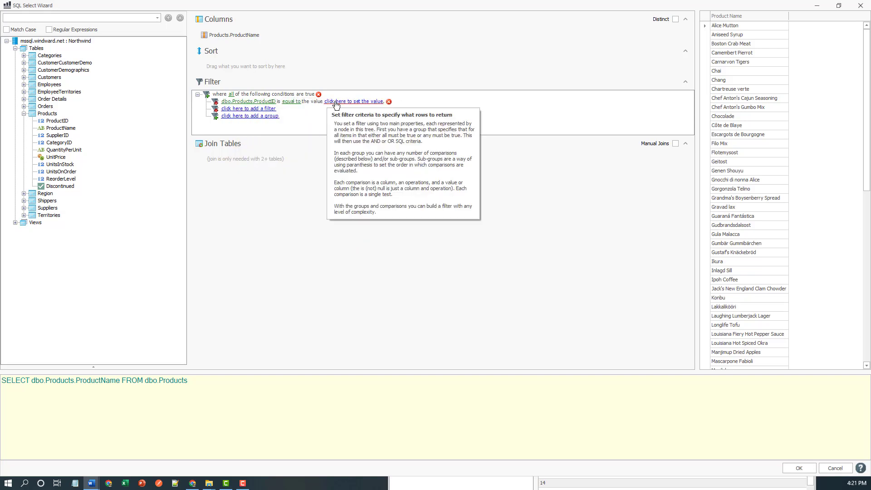
click(336, 102)
click(683, 101)
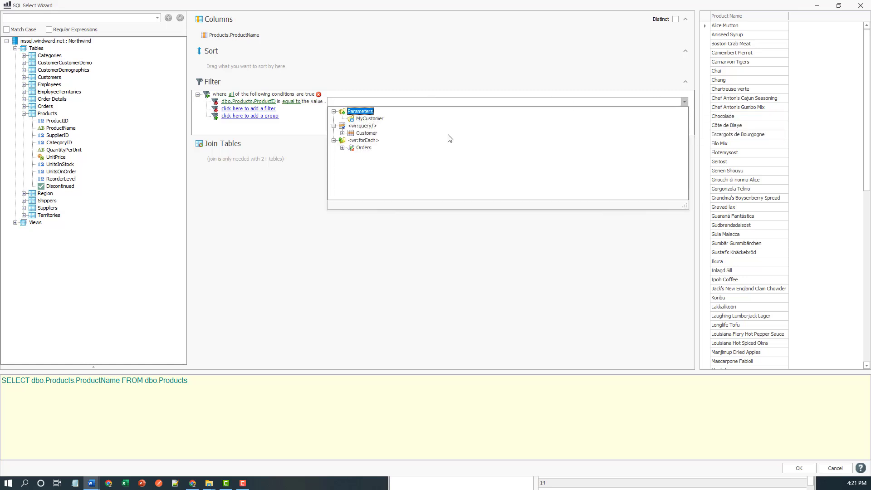
click(343, 147)
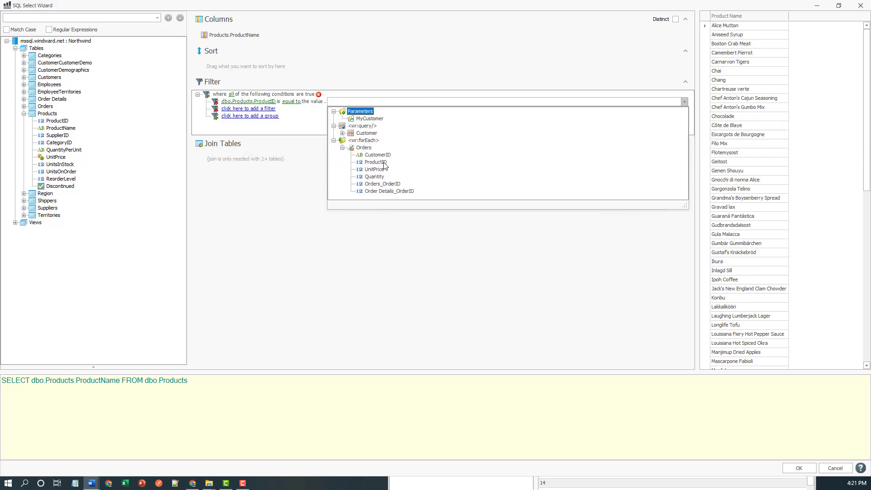
double_click(382, 163)
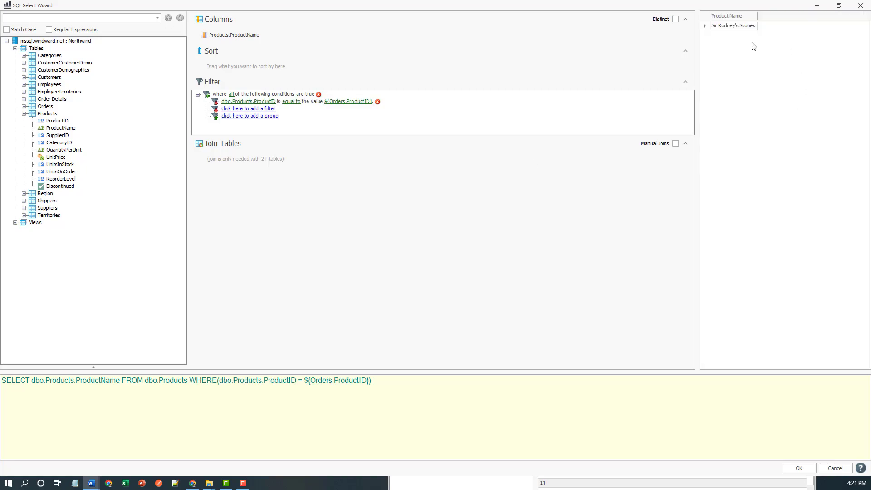
Step: Accept the product-name query, then bind the Unit Price tag to ${Orders.UnitPrice}
click(798, 467)
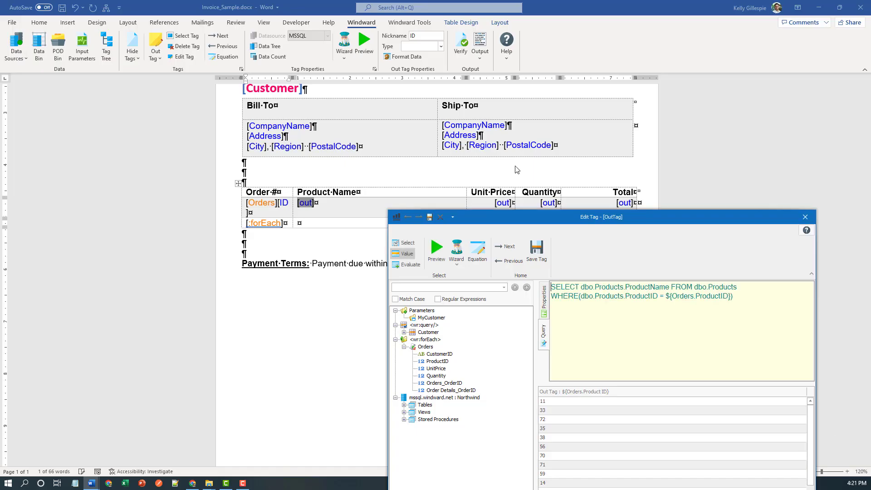
click(435, 250)
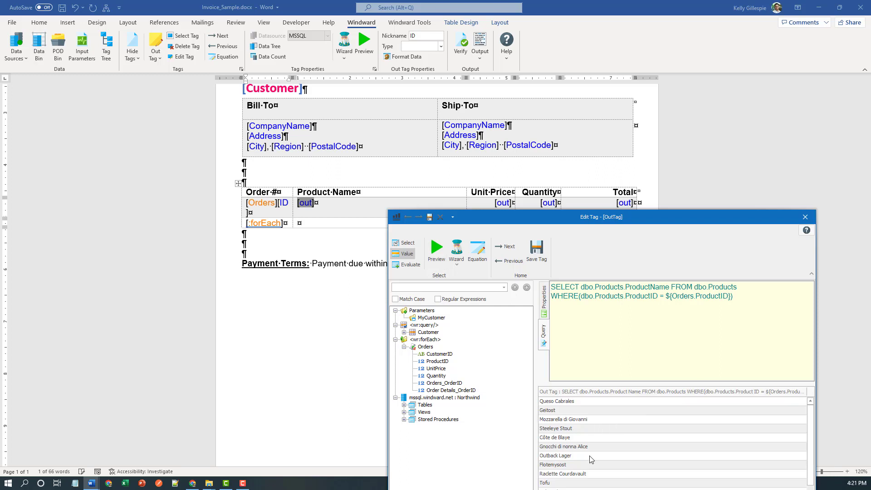
click(505, 246)
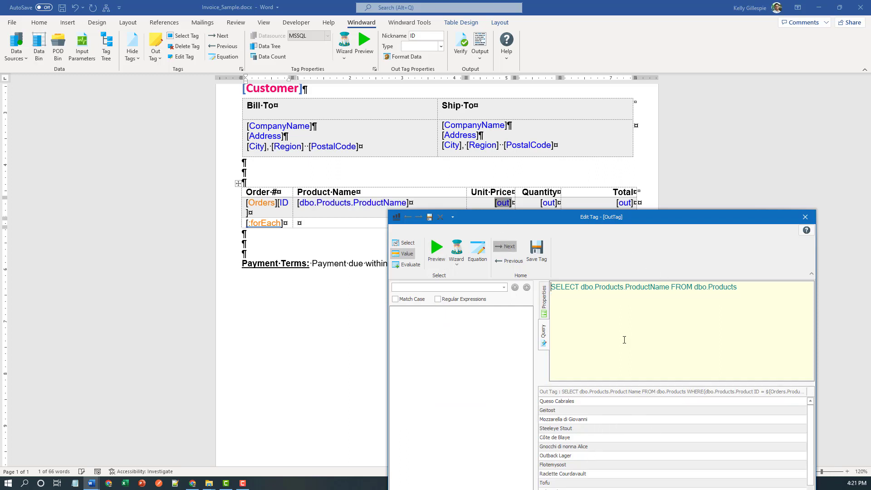
click(403, 346)
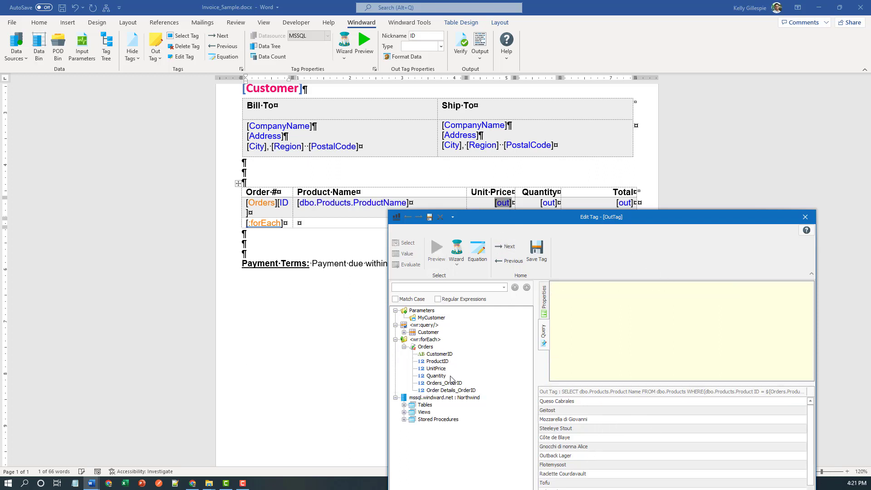
drag(439, 369, 627, 337)
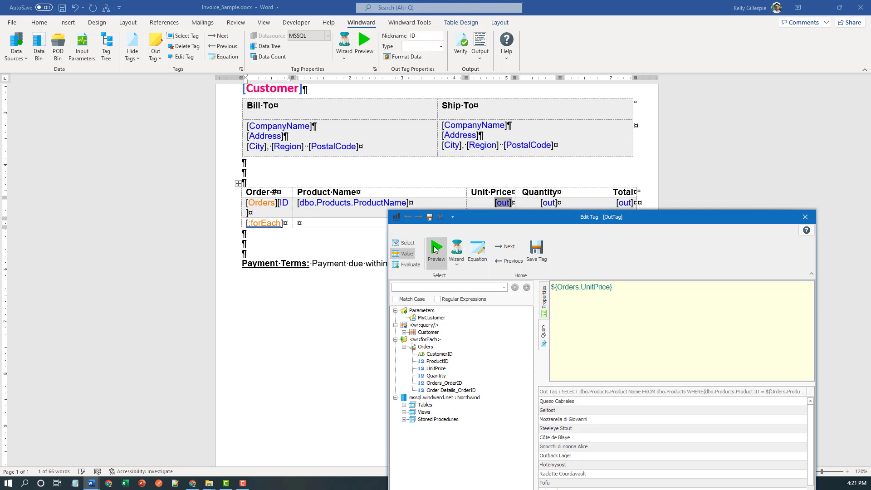
click(436, 250)
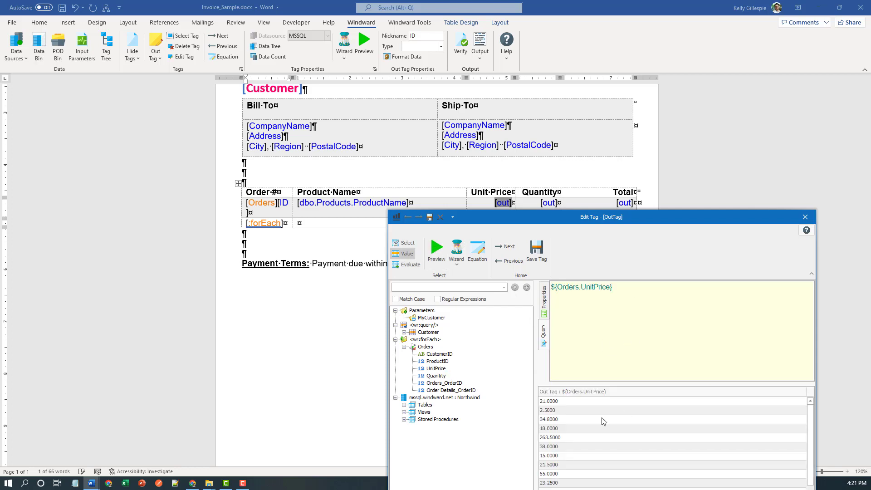
Step: Make the Unit Price tag a NUMBER with currency format $#,##0.00 and preview it
click(544, 305)
scroll(782, 339, down, 3)
scroll(781, 339, down, 2)
click(802, 344)
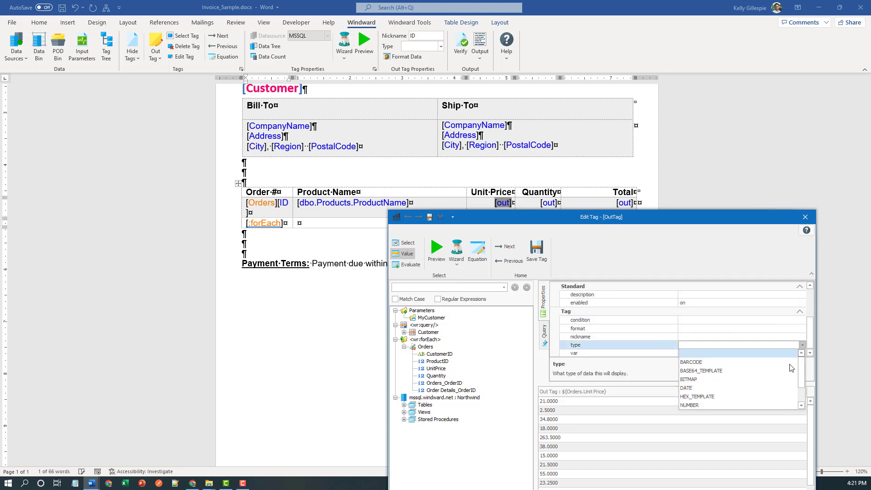
click(732, 402)
click(766, 328)
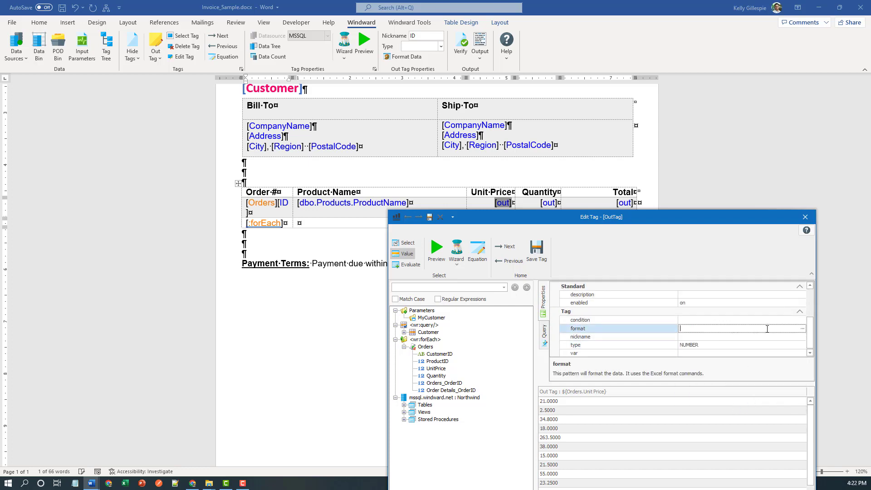
click(803, 327)
click(544, 294)
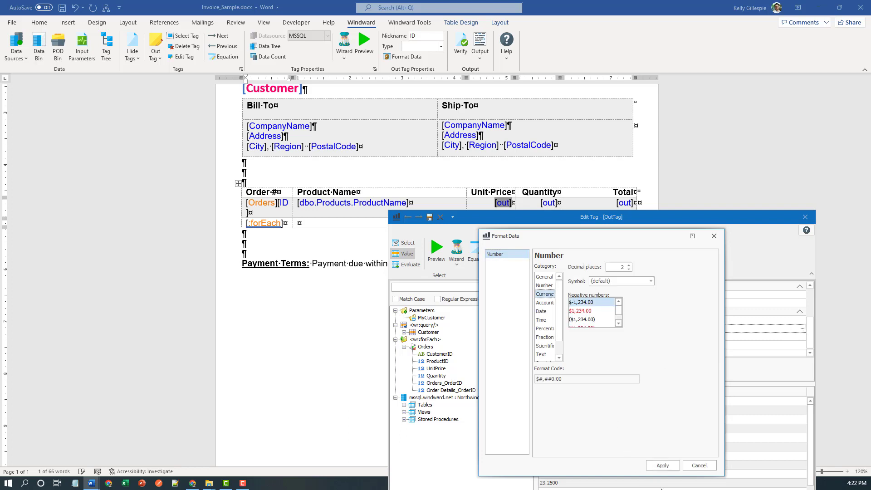
click(662, 465)
click(698, 465)
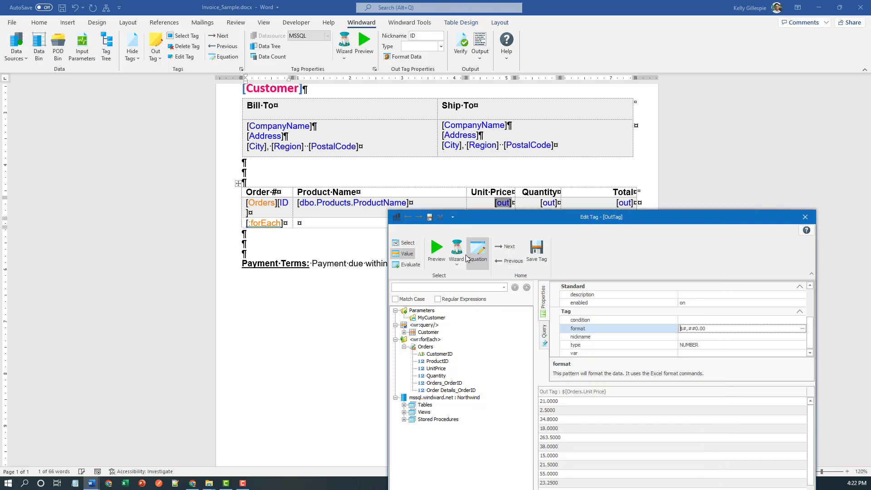
click(436, 249)
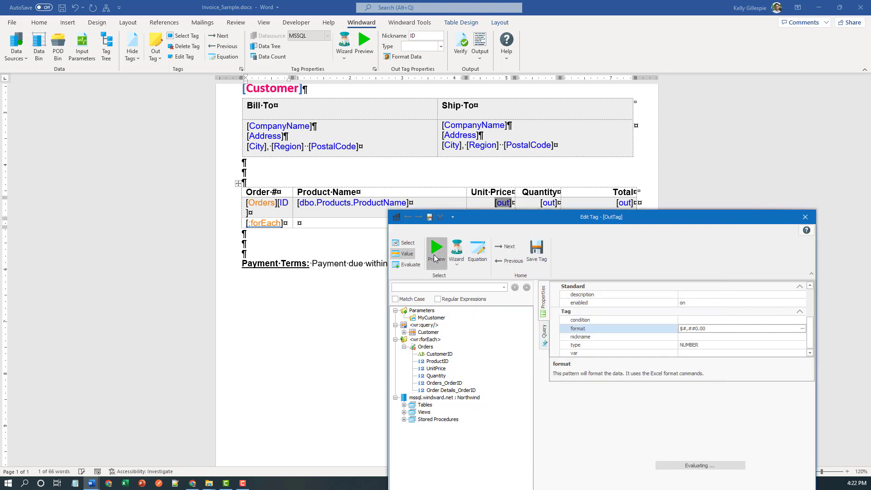
Step: Bind the Quantity tag to ${Orders.Quantity}, previewing quantities like 3, 8 and 9
click(505, 247)
click(404, 347)
click(404, 347)
click(543, 334)
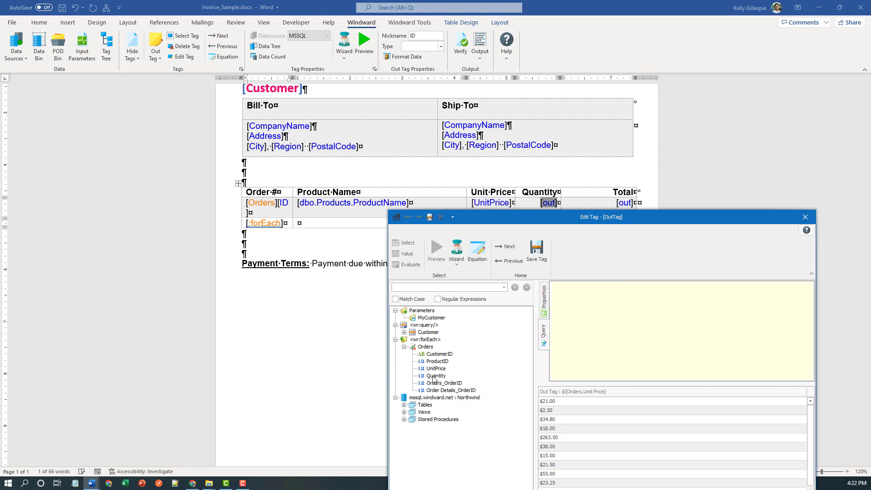
drag(434, 376, 637, 314)
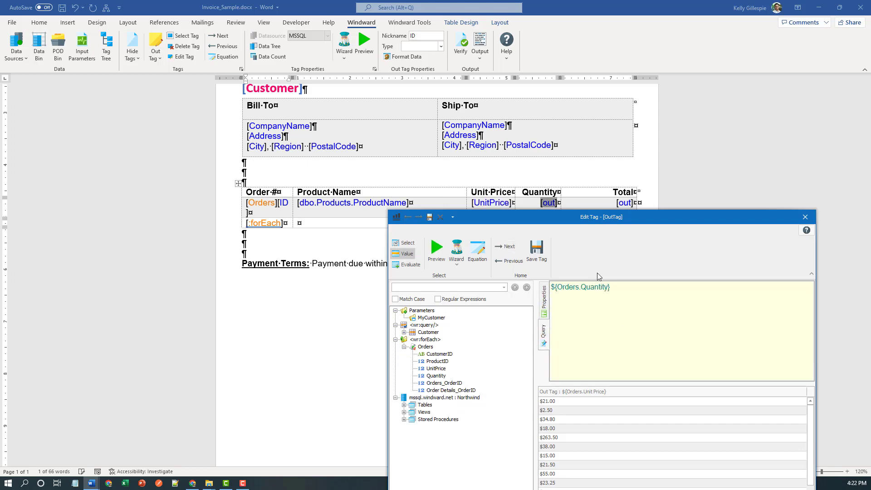
click(437, 260)
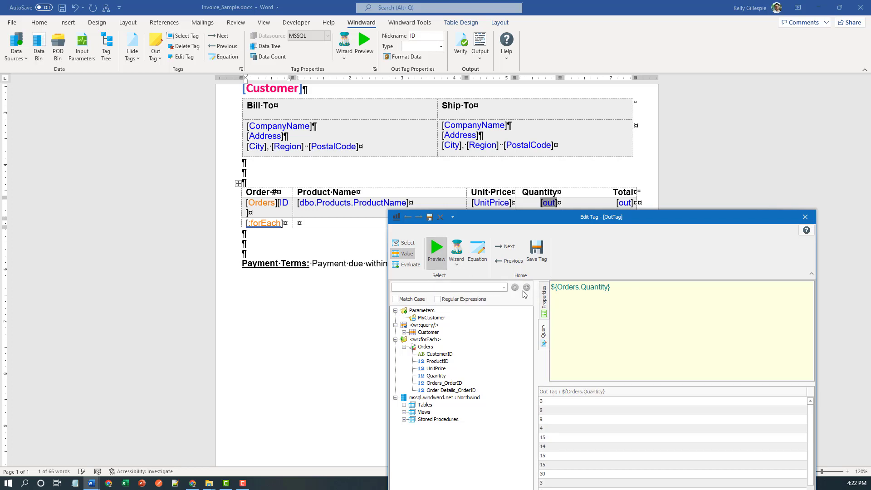
Step: Set the Total tag's expression to =${Orders.UnitPrice}*${Orders.Quantity} and preview the line totals
click(506, 249)
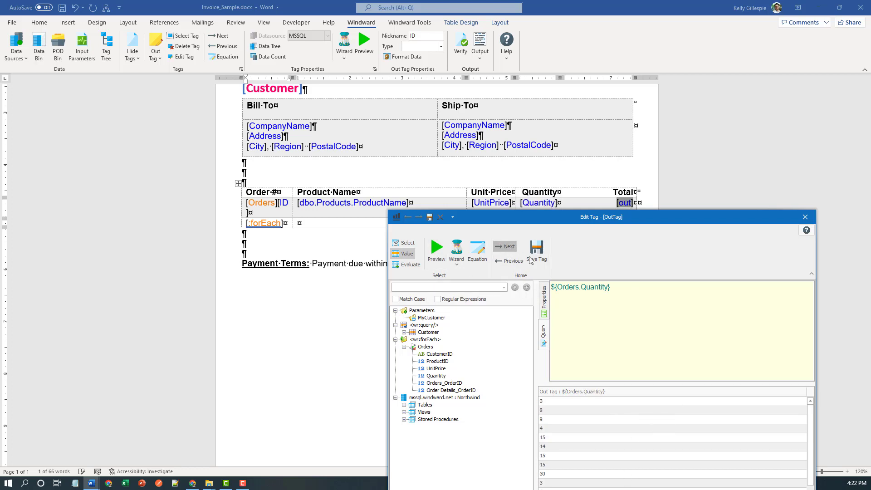
click(404, 347)
drag(432, 379, 676, 300)
drag(612, 287, 549, 292)
key(ctrl+c)
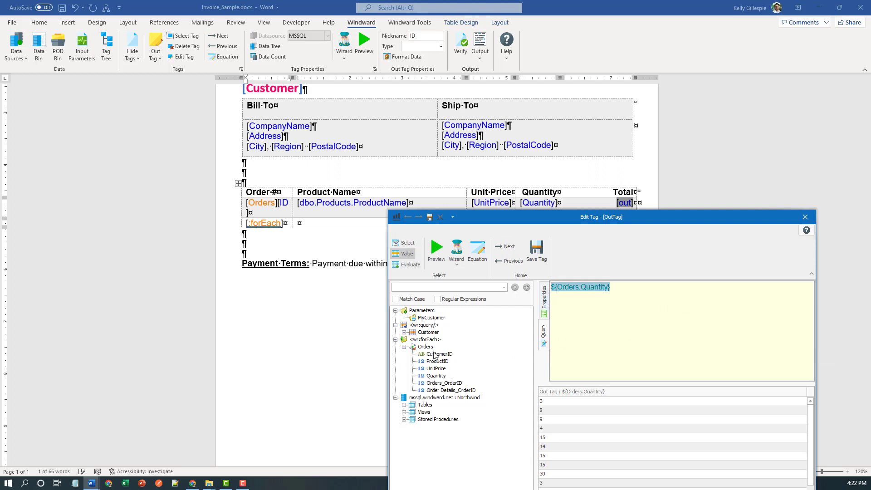
key(Delete)
drag(436, 368, 638, 288)
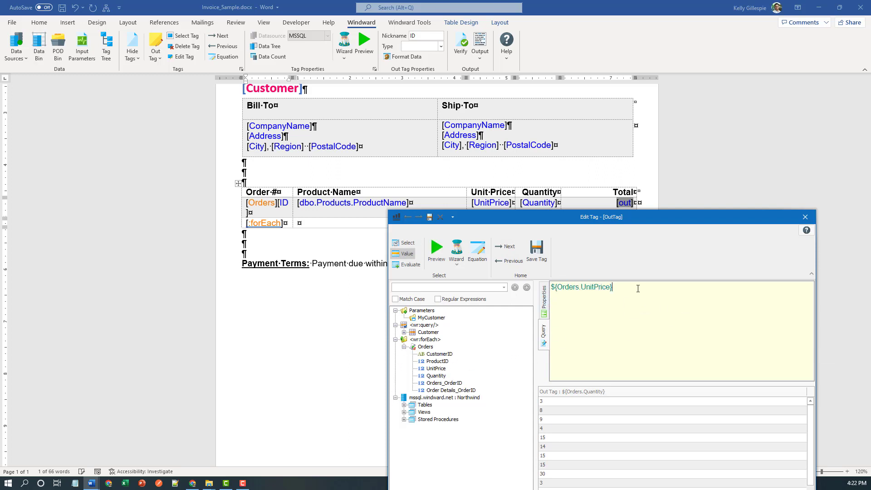
text(*)
key(ctrl+v)
click(552, 288)
text(=)
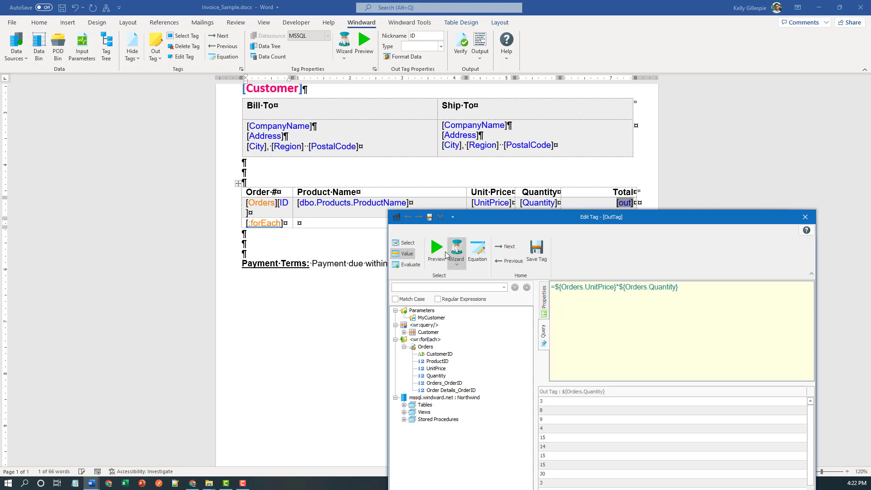
click(436, 249)
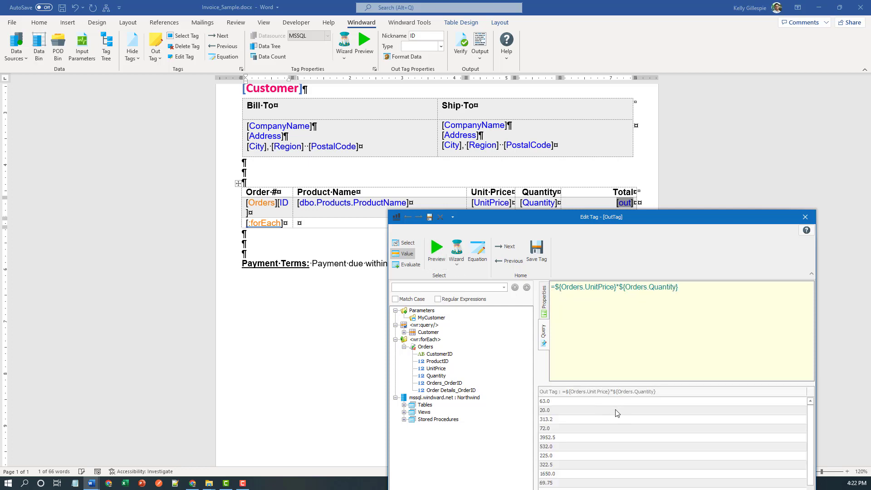
Step: Make the Total tag a $#,##0.00 NUMBER with variable LineTotal and nickname Total, then save it
click(543, 300)
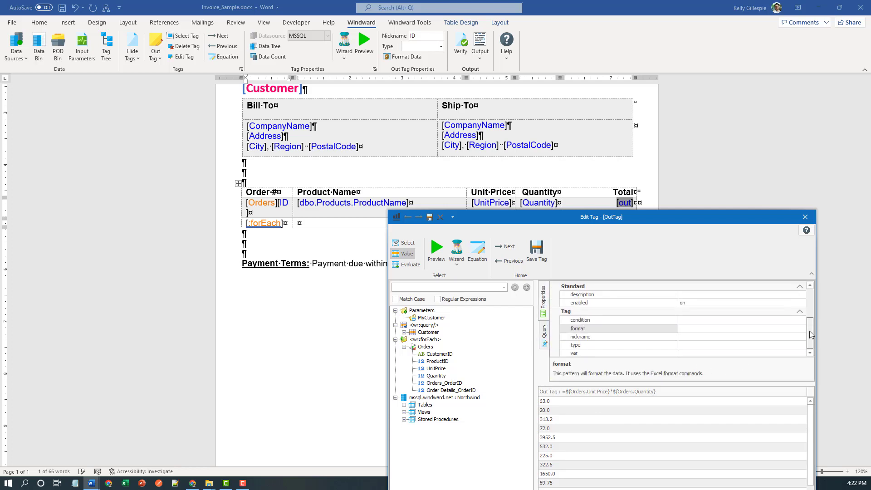
click(763, 344)
click(802, 345)
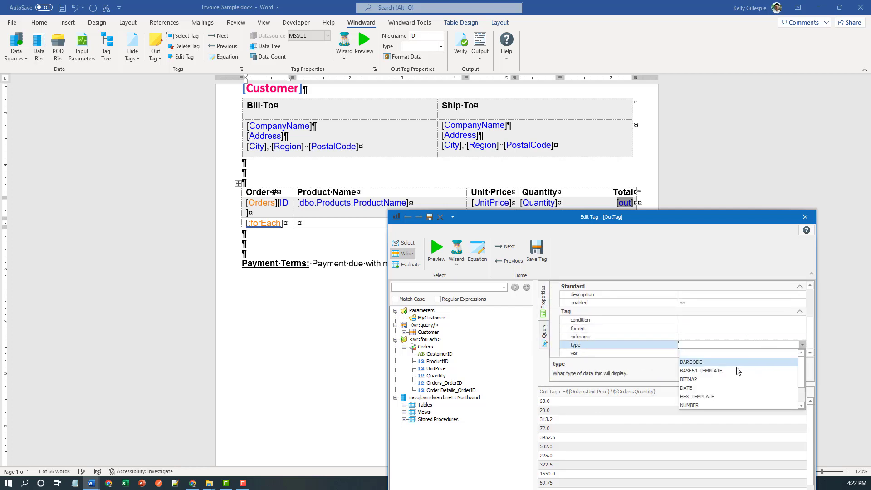
click(714, 405)
click(710, 330)
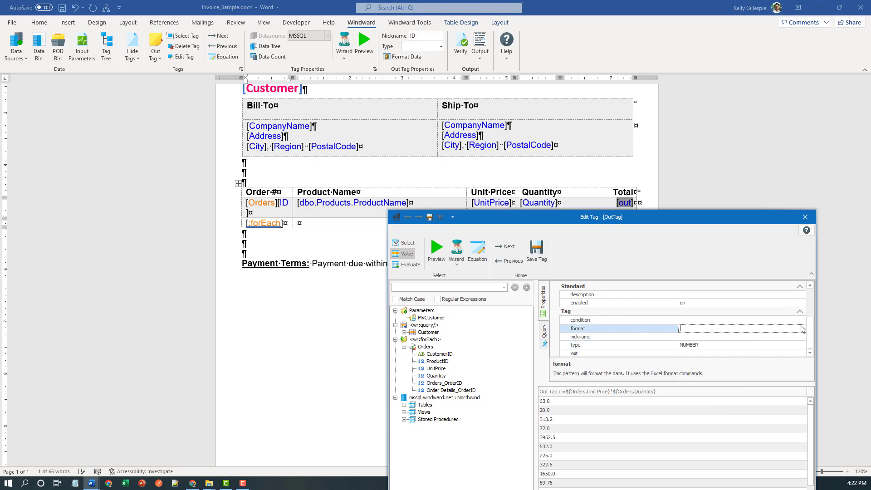
click(803, 328)
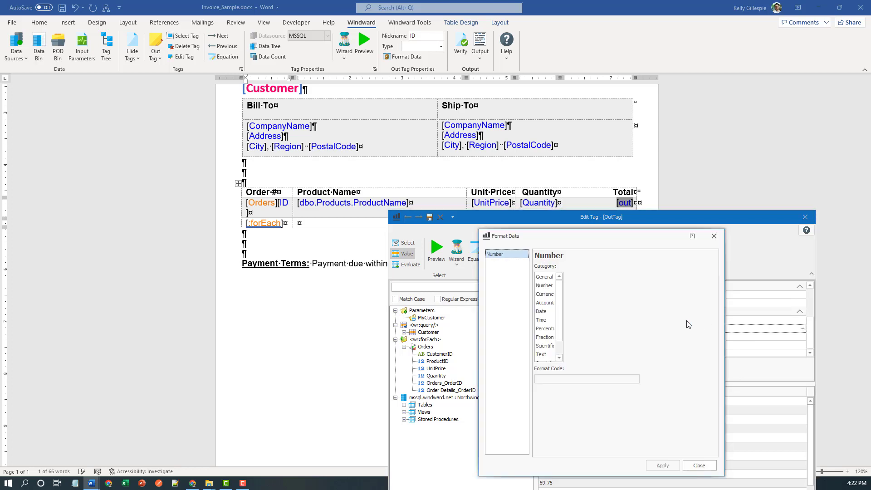
click(541, 294)
click(663, 465)
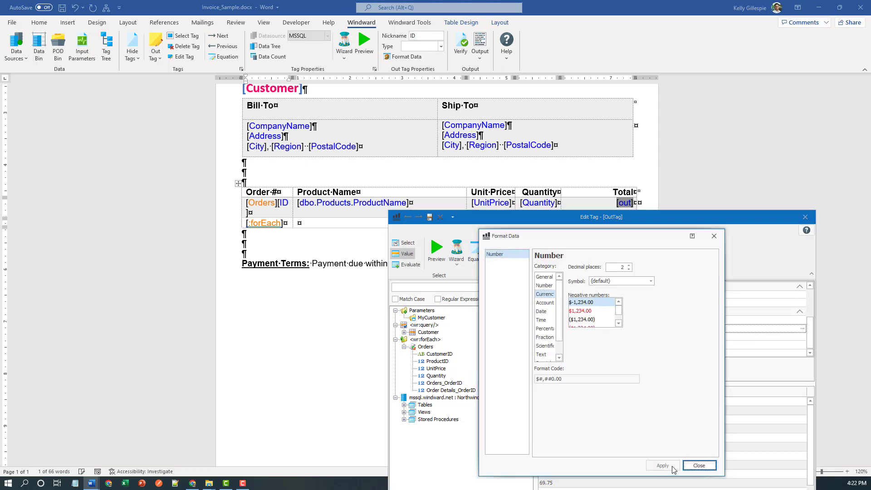
click(699, 465)
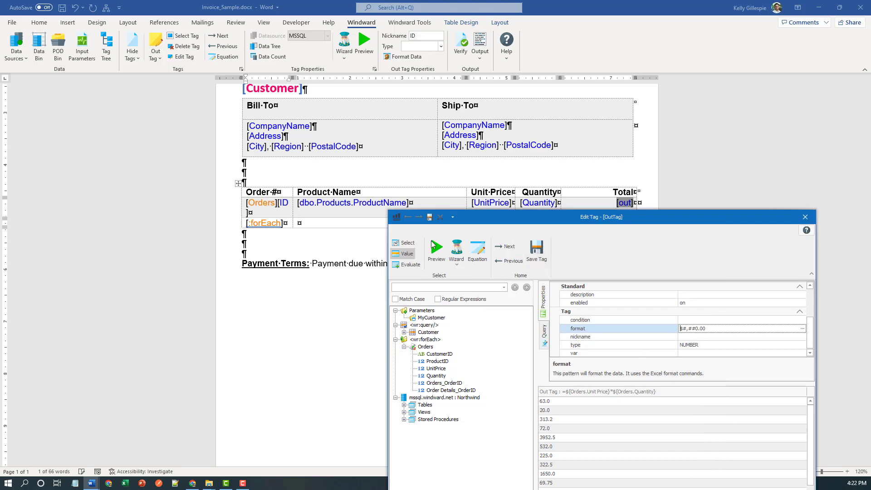
click(694, 353)
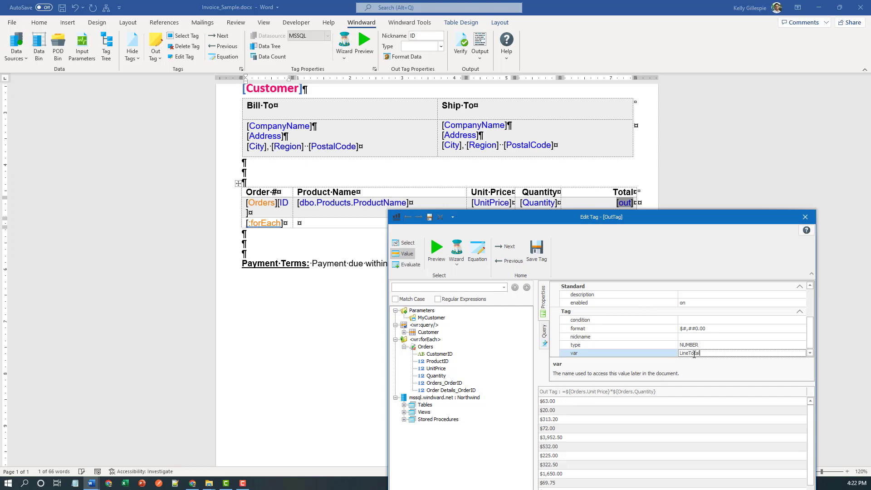
click(687, 337)
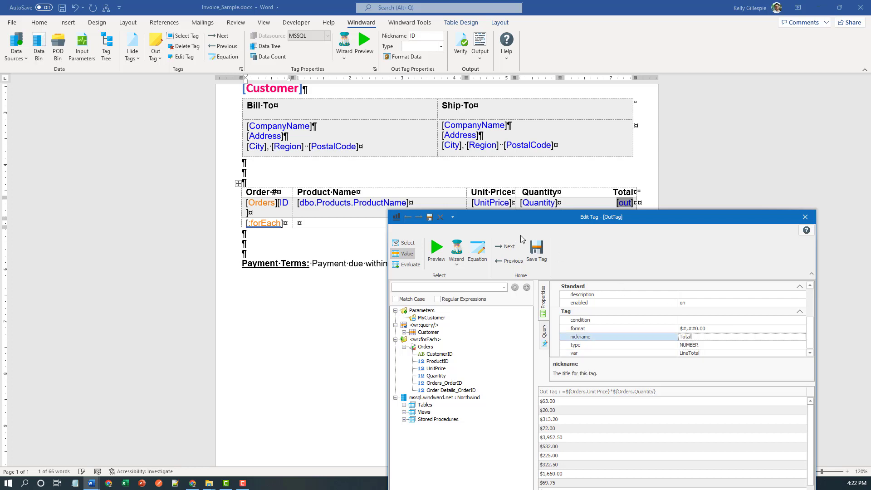
click(534, 248)
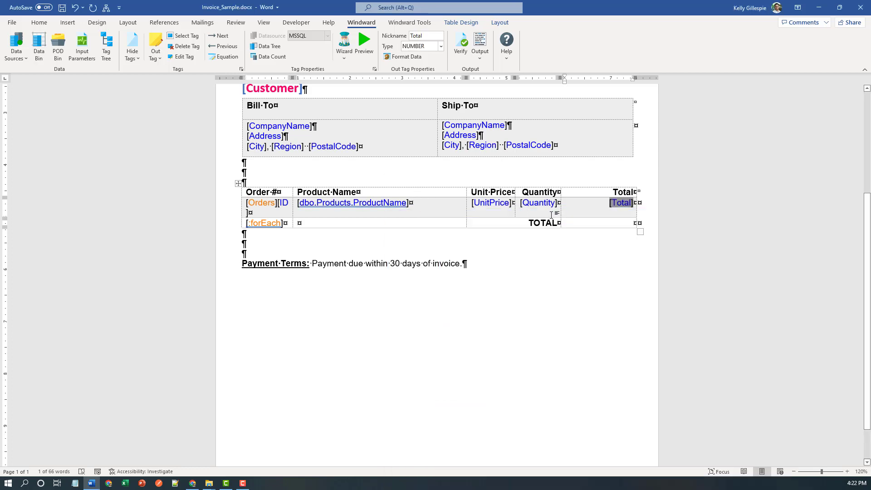
Step: Insert a set tag above the order table
scroll(481, 227, up, 1)
click(410, 241)
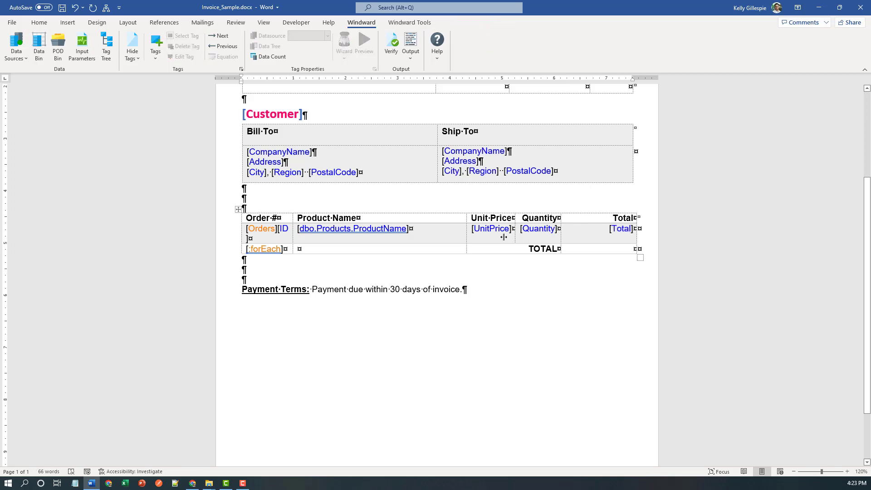
click(155, 45)
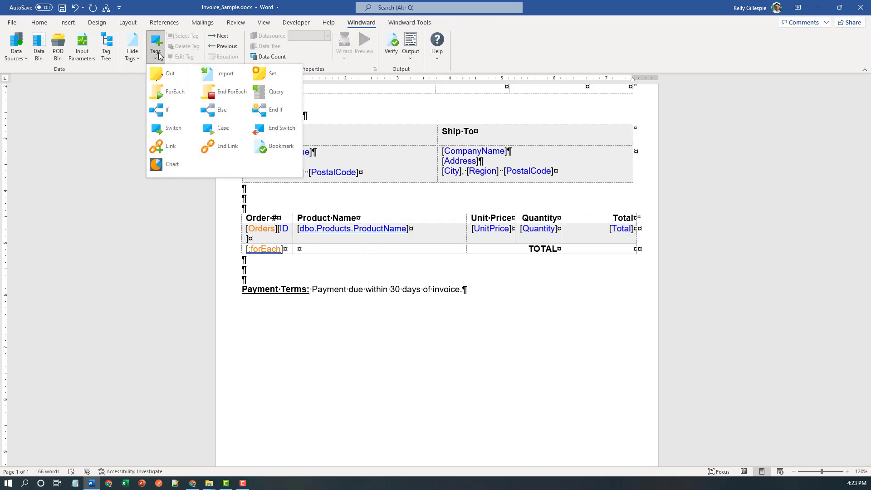
click(270, 71)
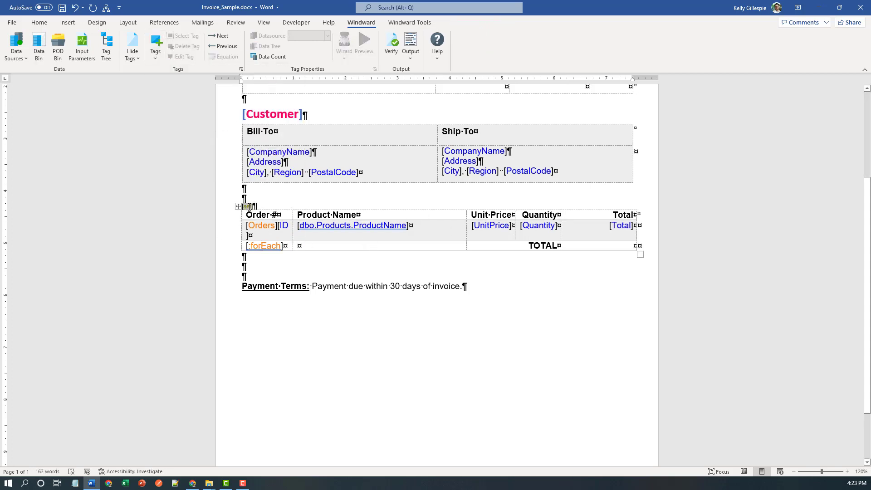
Step: Name the set tag's variable and nickname GTotal and save it with a starting value of =0
click(430, 47)
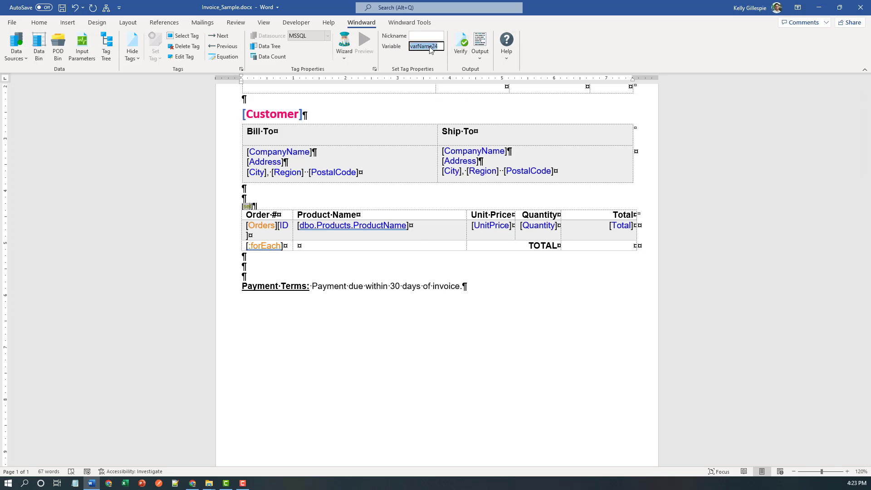
text(GTotal)
key(Tab)
click(471, 275)
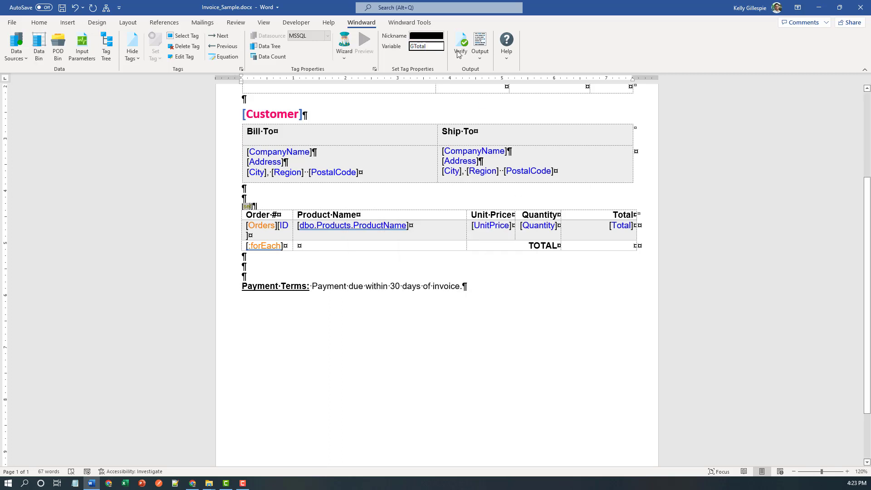
click(430, 35)
text(GTotal)
key(Return)
click(180, 58)
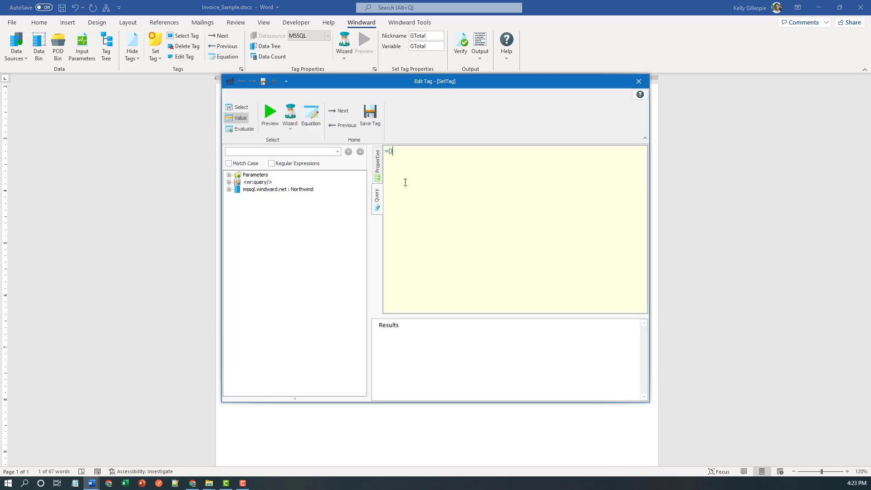
text(0)
click(370, 113)
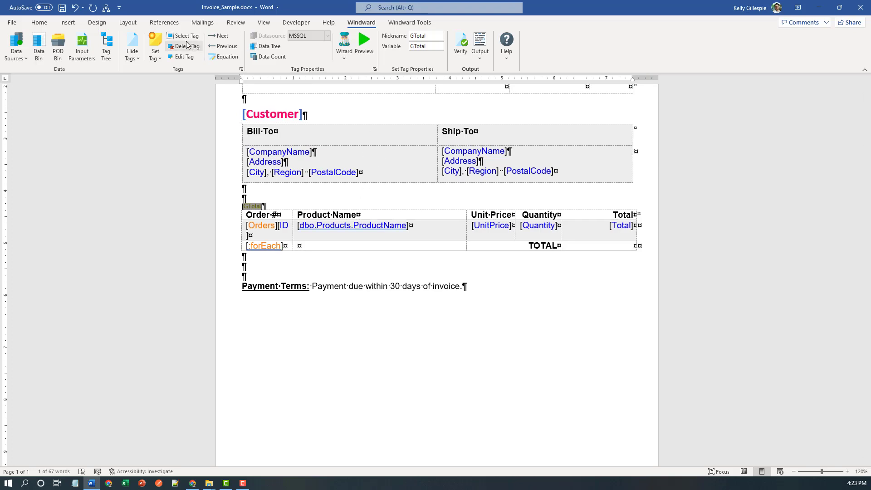
Step: Paste a copy of the GTotal tag right after [Total] in the line-item row, with no space
click(634, 224)
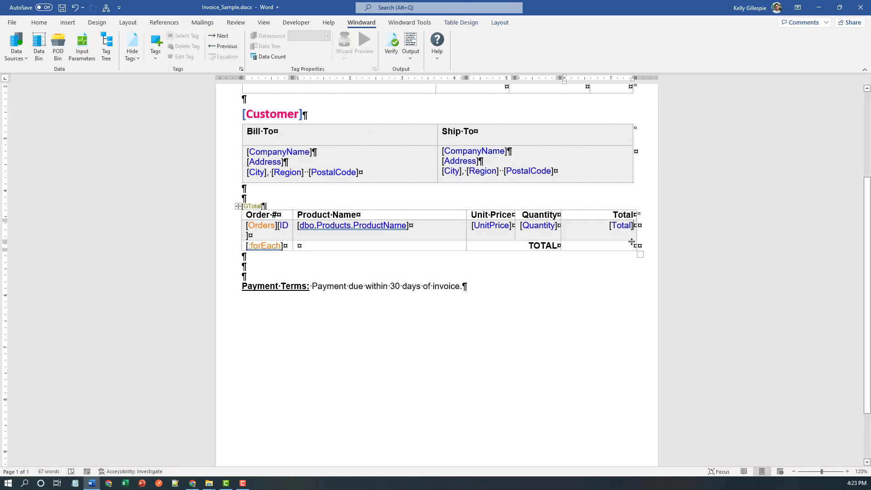
text([GTotal])
scroll(611, 250, up, 6)
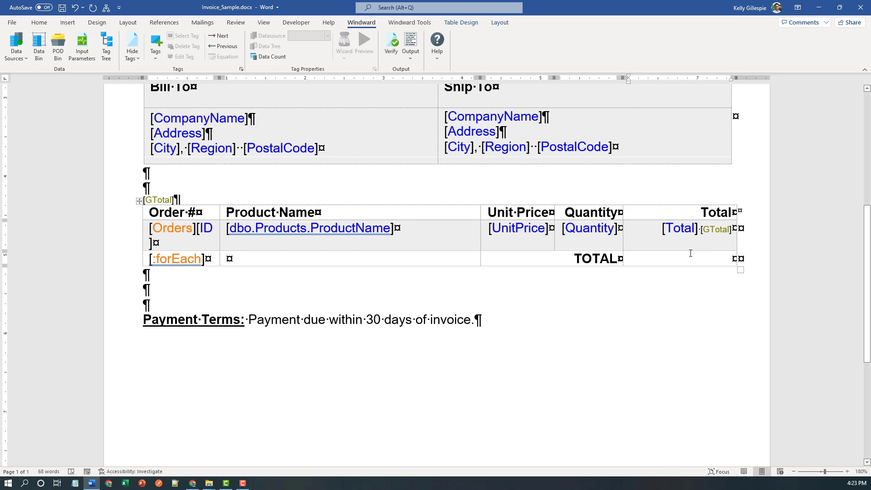
key(BackSpace)
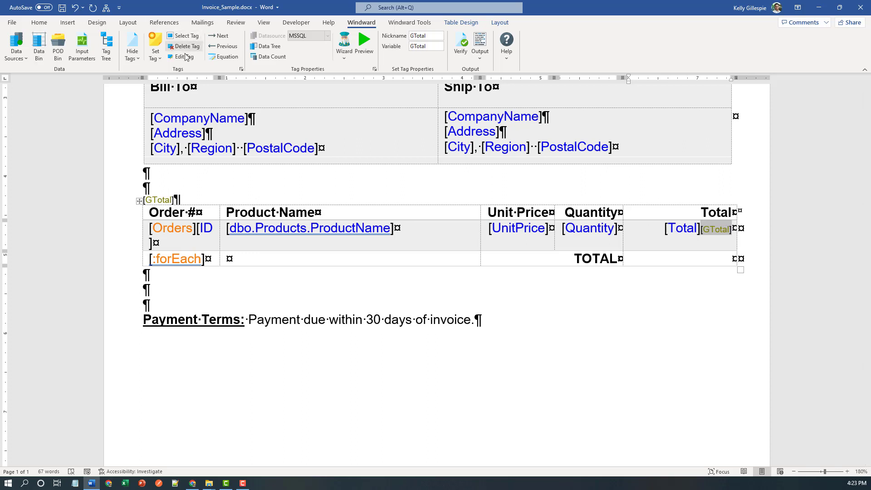
Step: Change the pasted GTotal tag's expression to =${LineTotal}+${GTotal} and preview it as 63.0
click(183, 57)
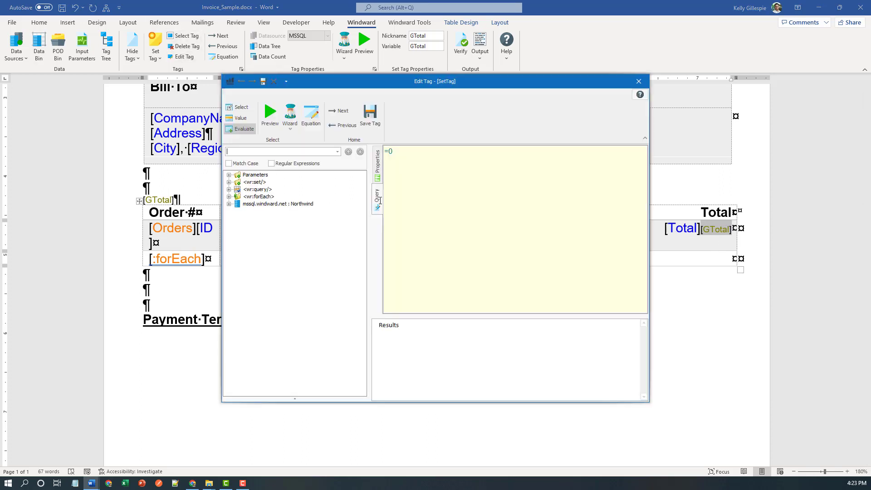
click(230, 183)
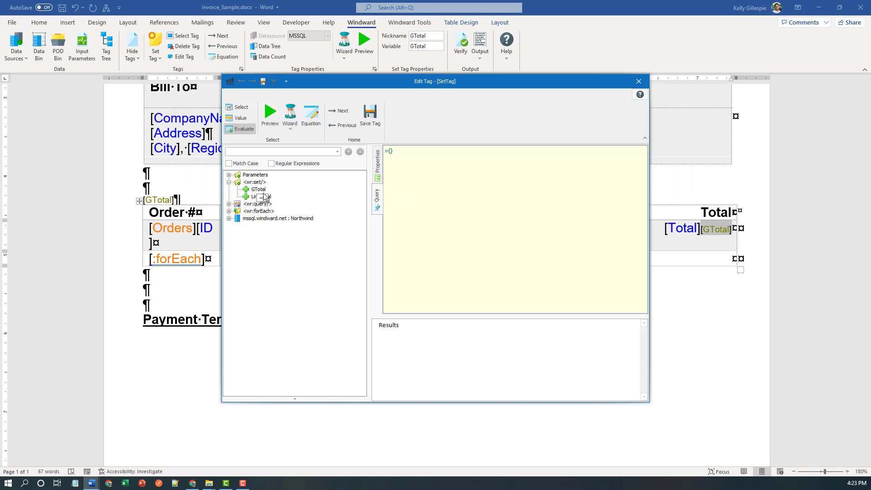
drag(257, 189, 455, 156)
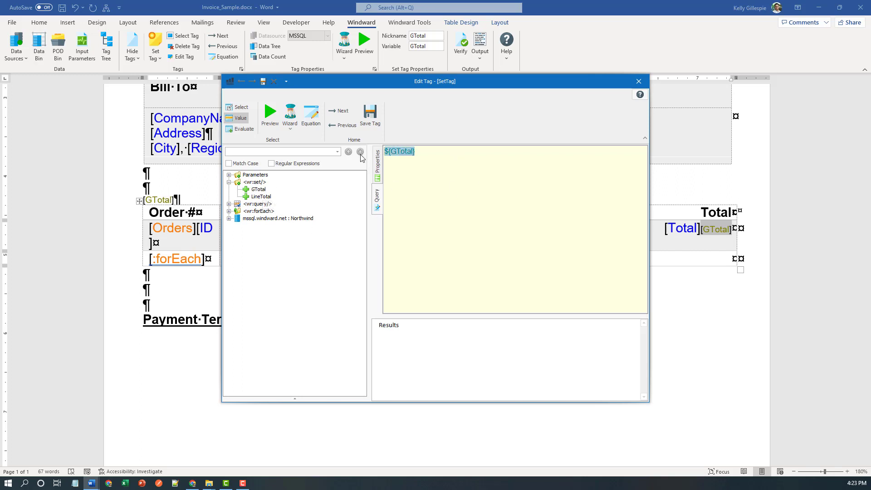
key(Delete)
drag(272, 196, 469, 153)
text(+${GTotal})
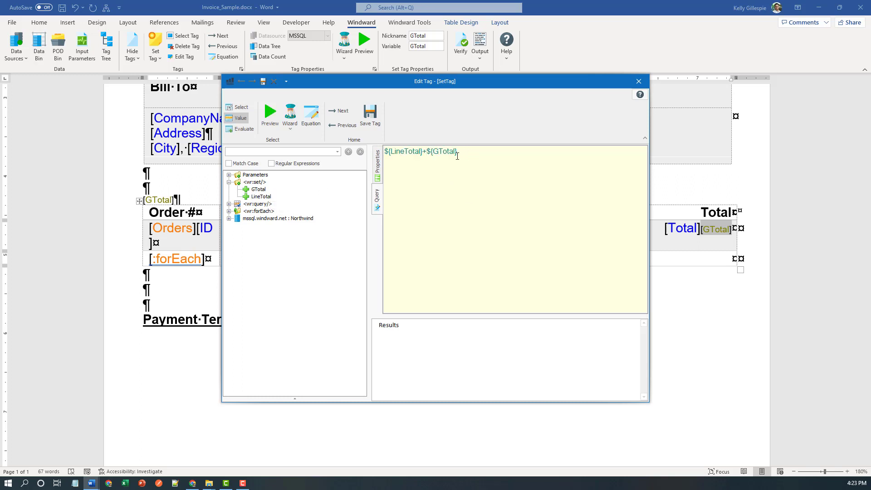
key(Home)
text(=)
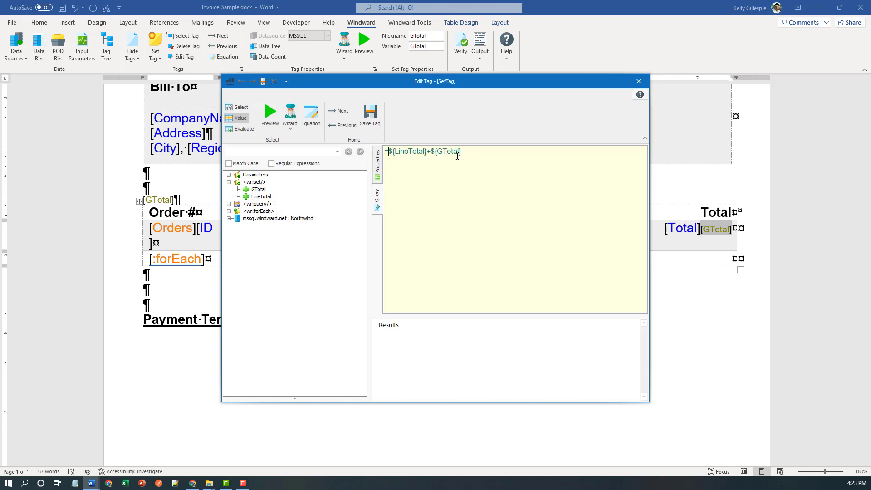
click(270, 113)
Step: Set the GTotal tag's value type to NUMBER and save the tag
click(377, 168)
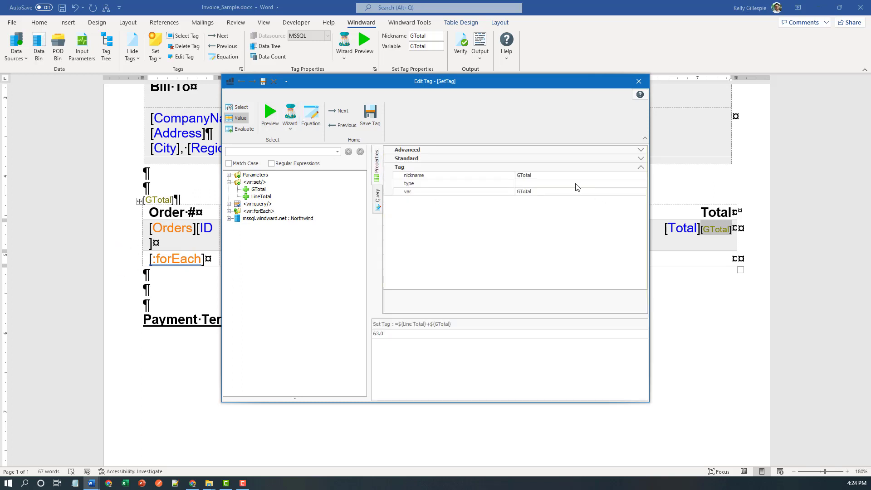
click(575, 184)
click(643, 183)
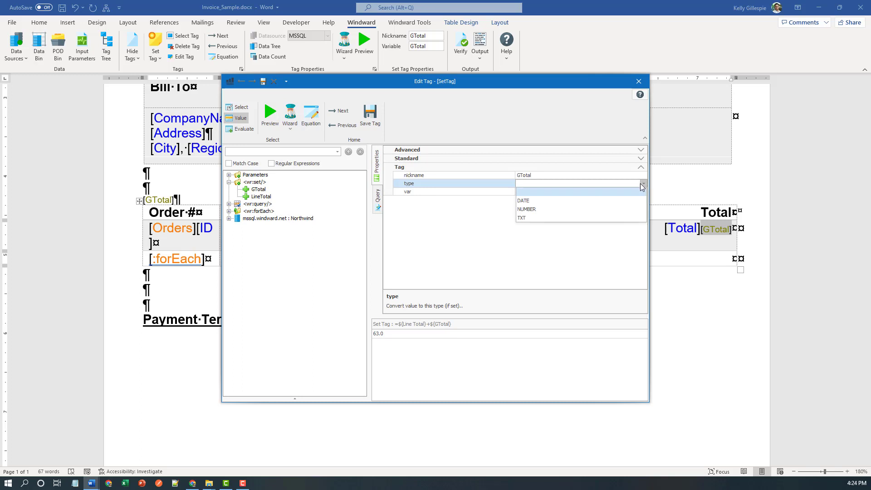
click(558, 210)
click(380, 127)
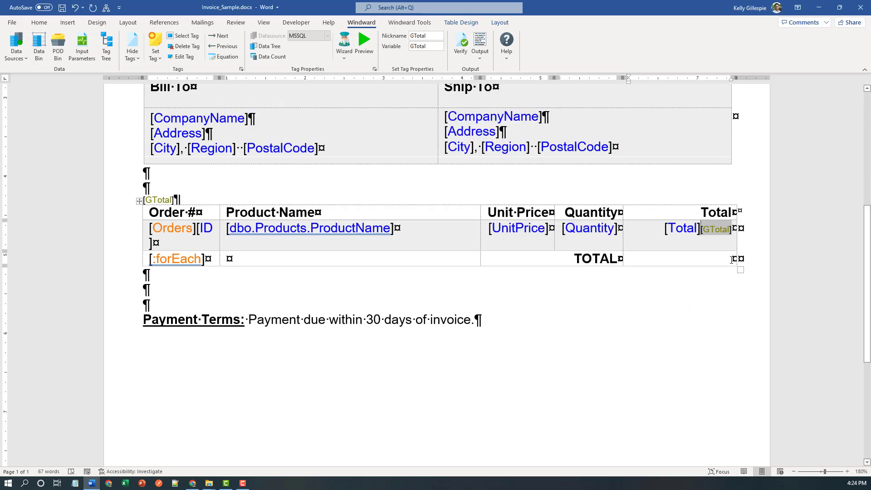
Step: Insert an out tag in the TOTAL row's last cell with a 12-point font size
click(155, 47)
click(173, 73)
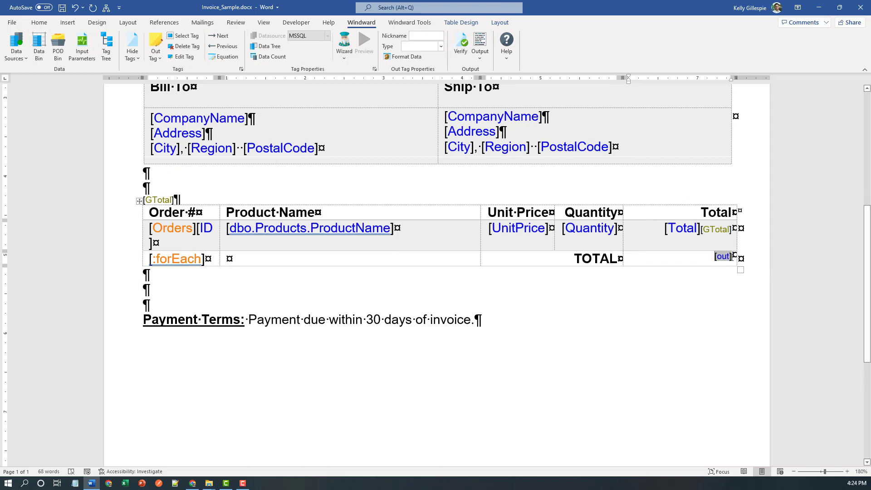
triple_click(708, 258)
click(741, 229)
text(12)
key(Return)
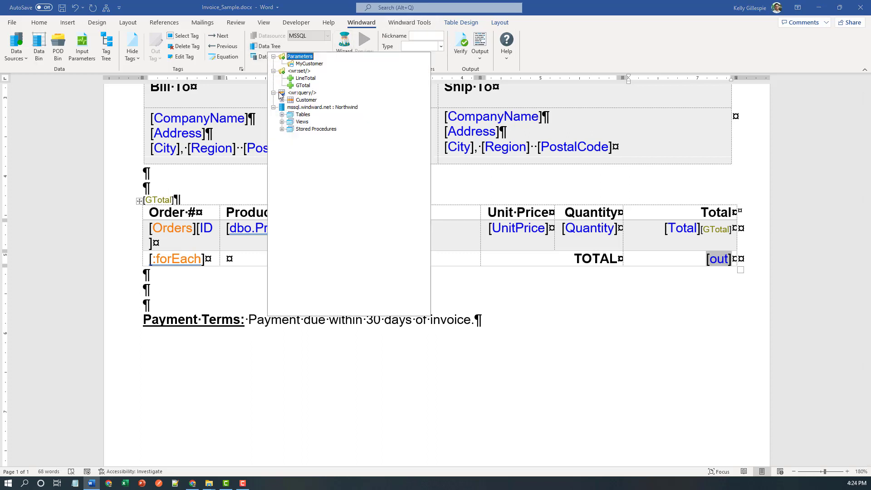
Step: Make the out tag display GTotal as a NUMBER with Currency formatting
click(272, 47)
click(300, 86)
click(440, 46)
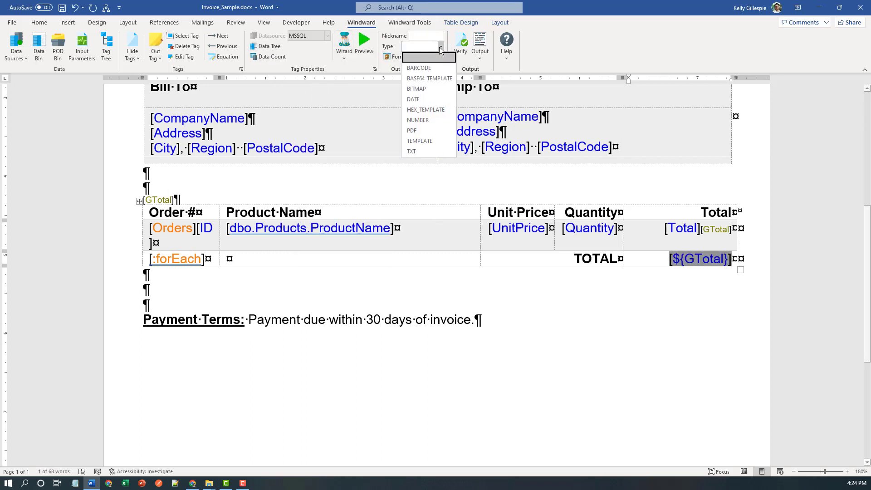
click(417, 119)
click(403, 56)
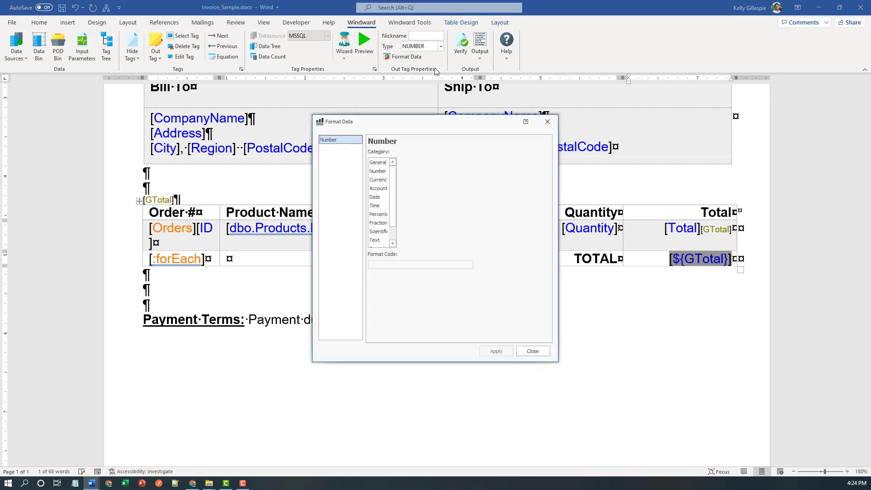
click(379, 180)
click(496, 352)
click(528, 352)
Step: Run the report as a DOCX output, producing OUTPUT-ccaaec.docx
scroll(688, 334, up, 5)
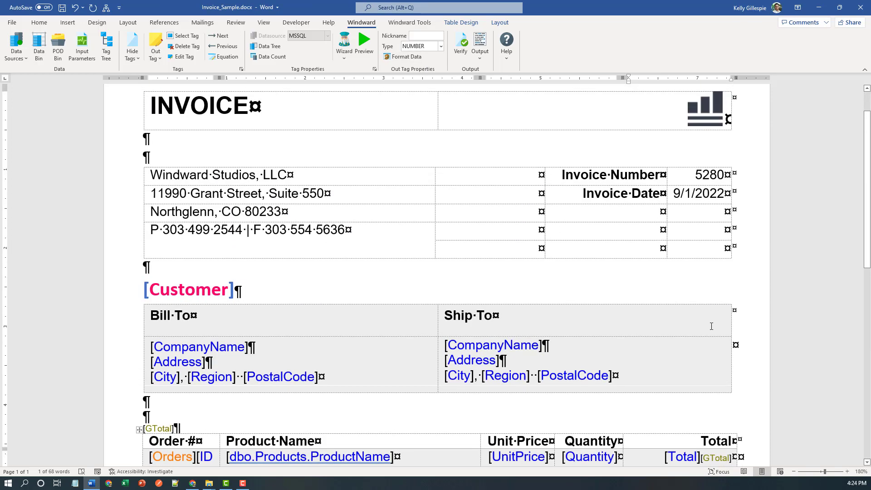
scroll(690, 307, down, 6)
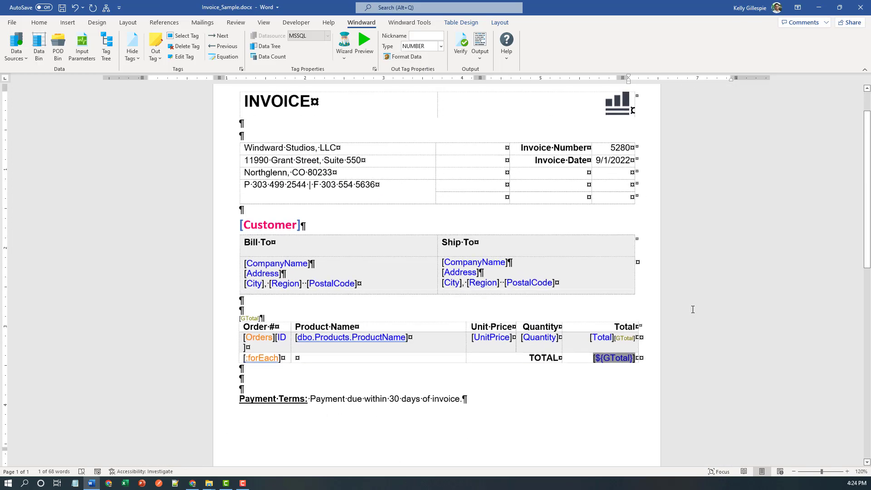
click(480, 54)
click(494, 71)
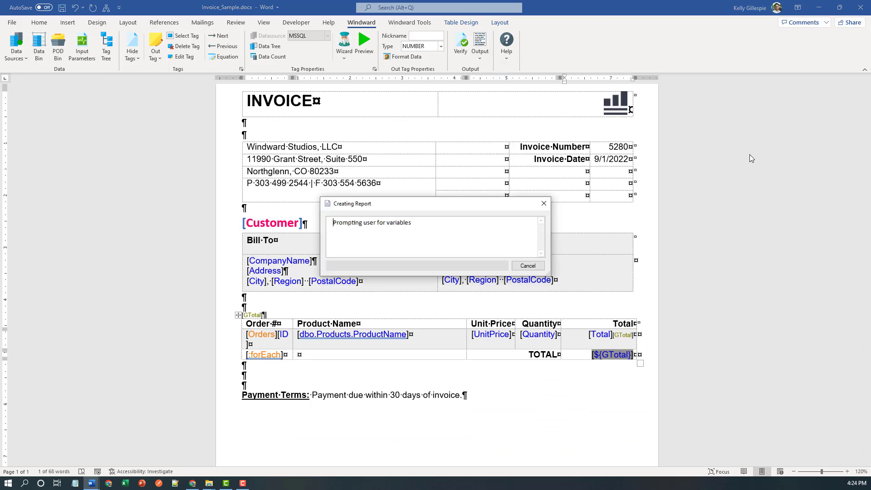
click(498, 307)
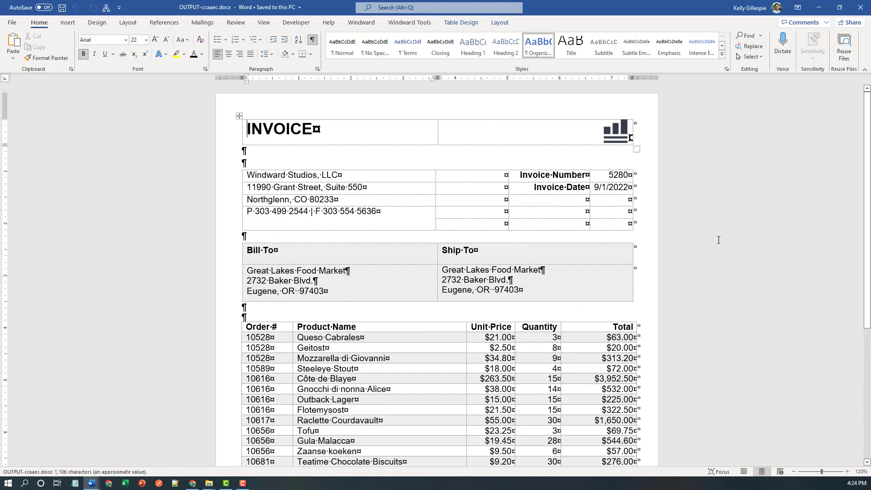
Step: Hide formatting marks and table gridlines in the generated invoice showing TOTAL $19,711.13
click(312, 39)
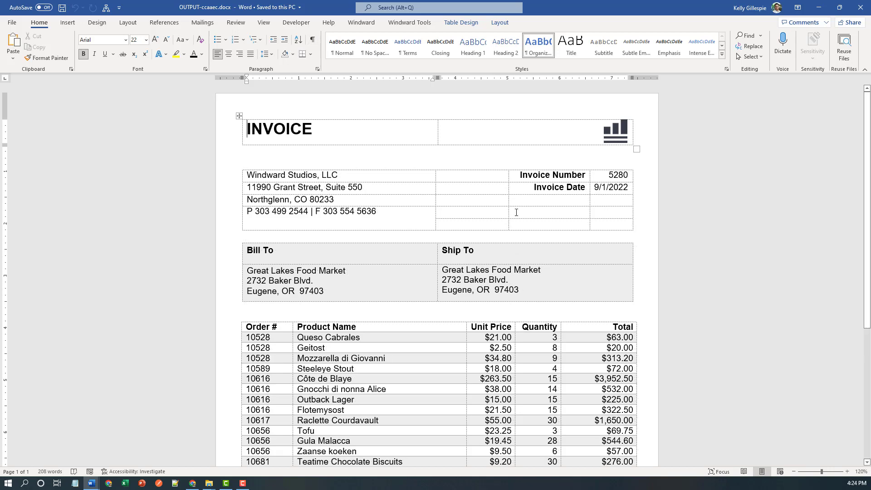
click(499, 23)
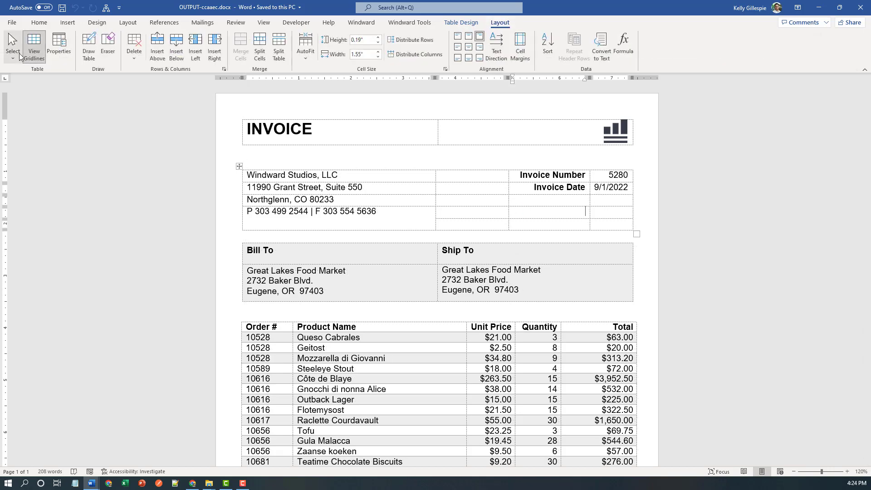
click(26, 52)
scroll(496, 174, down, 4)
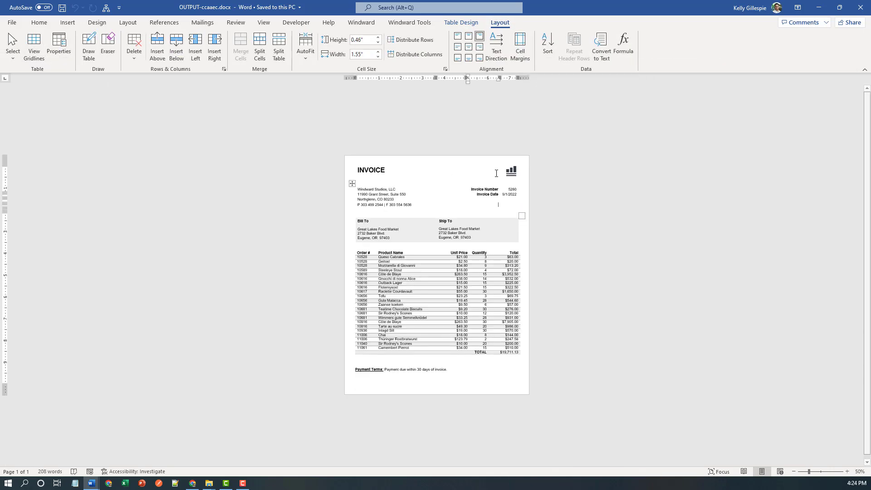
click(496, 173)
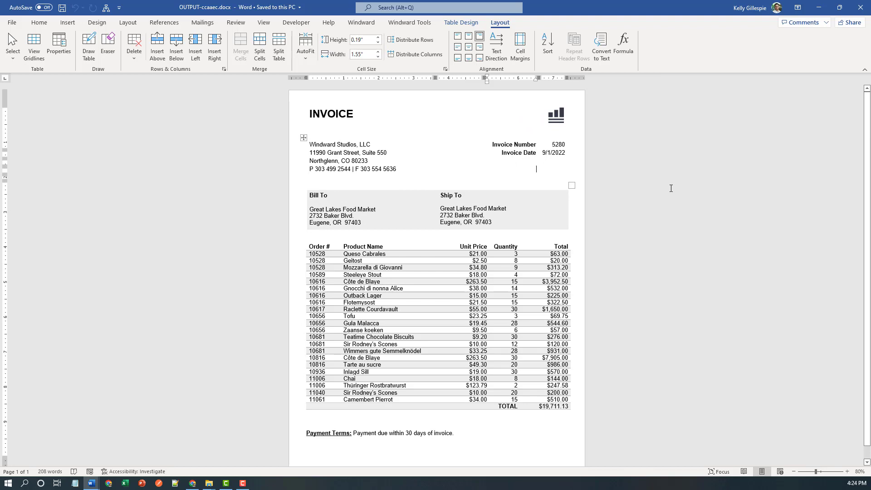